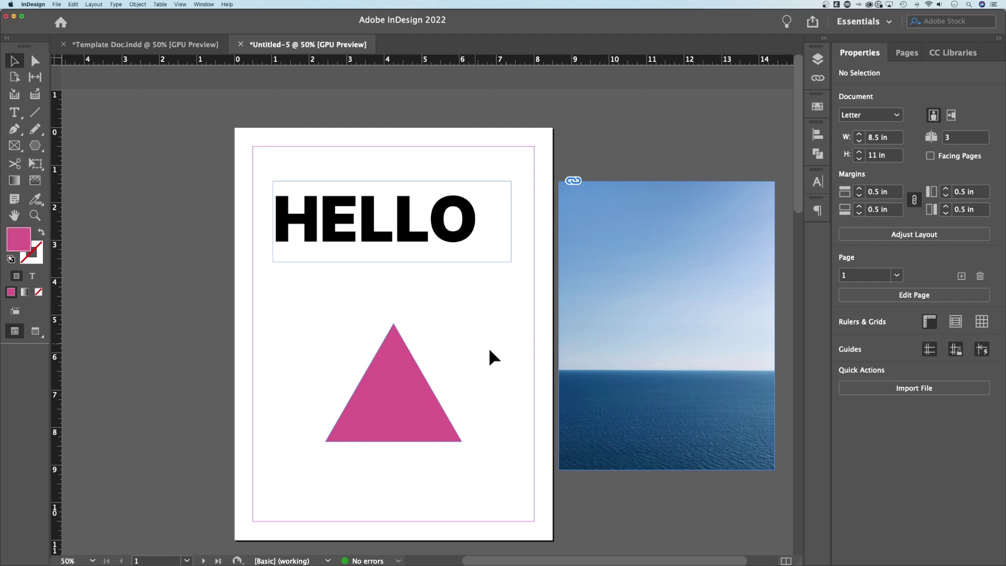
Step: Drag the sea photo from the pasteboard onto the page over the pink triangle
{"action": "left_click", "coordinate": [394, 432]}
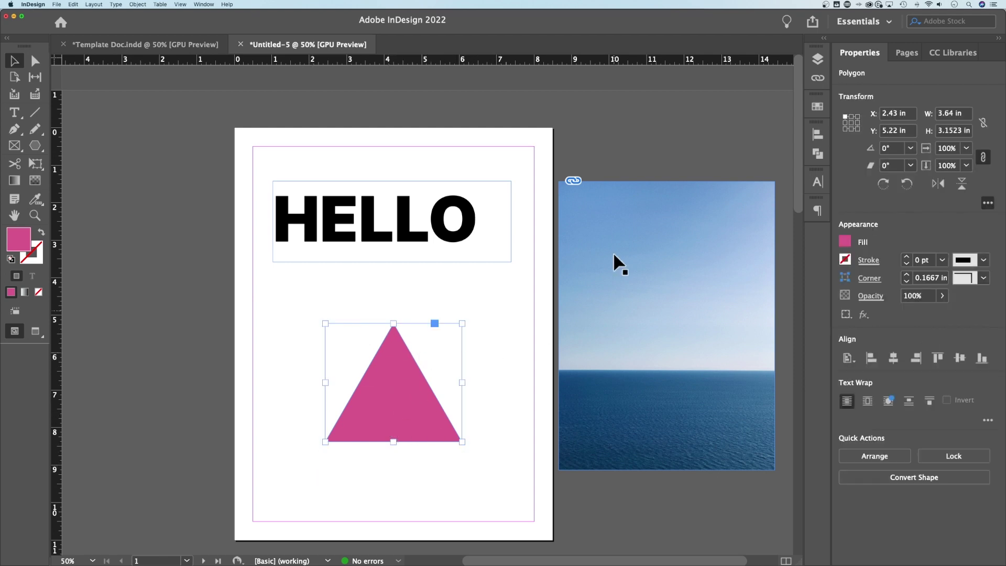
{"action": "left_click", "coordinate": [595, 265]}
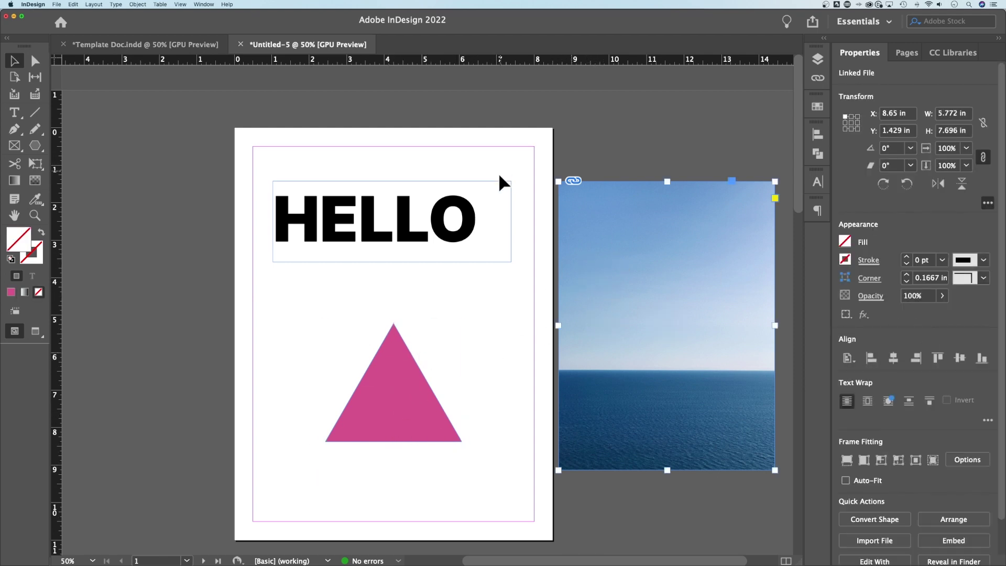
{"action": "left_click_drag", "start_coordinate": [484, 274], "coordinate": [454, 231]}
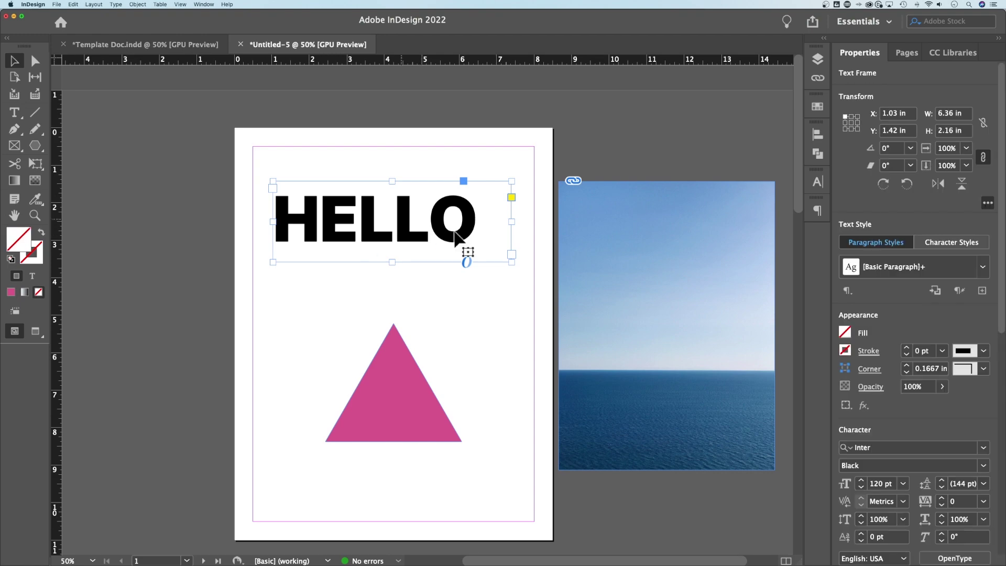
{"action": "left_click", "coordinate": [521, 326]}
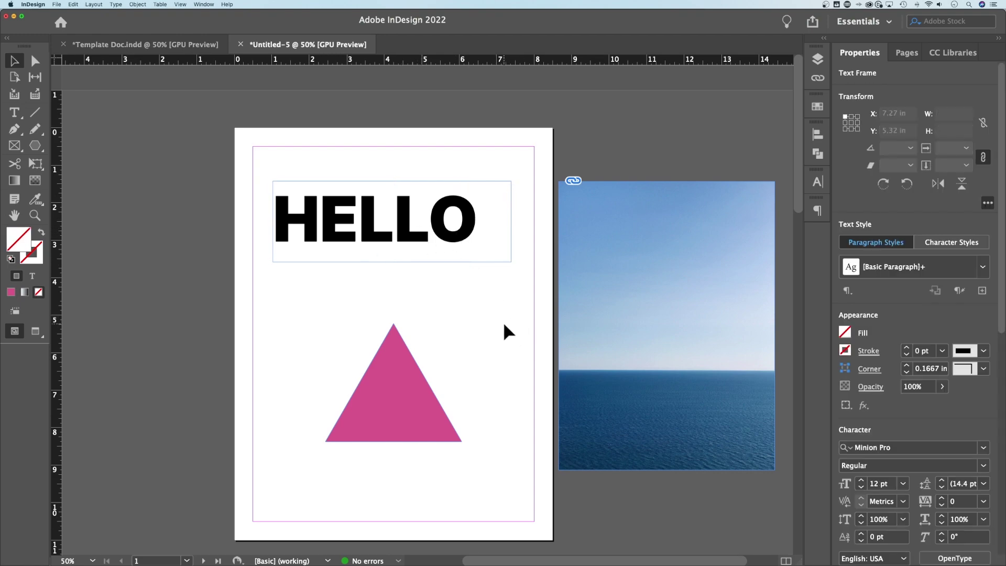
{"action": "left_click", "coordinate": [623, 262]}
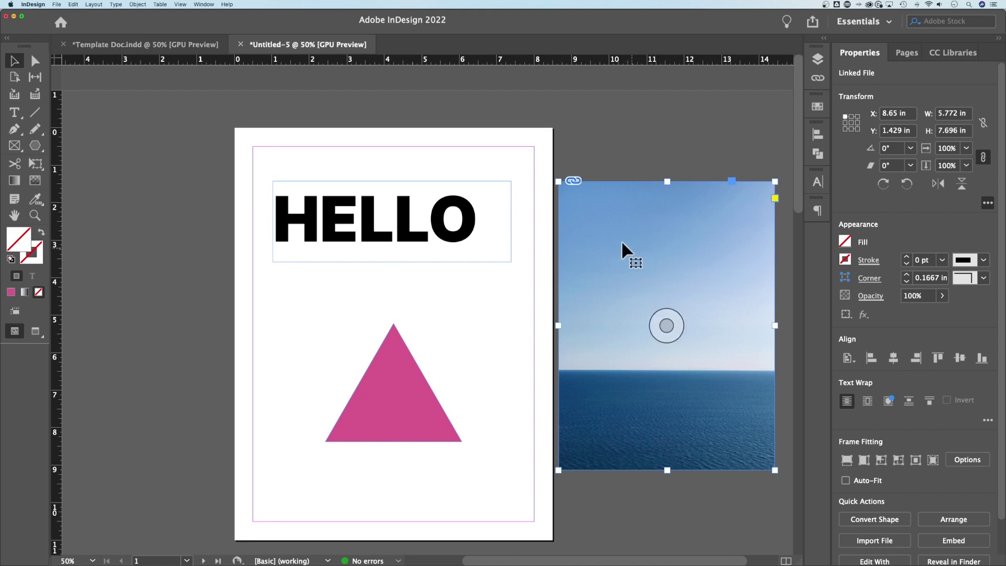
{"action": "left_click_drag", "start_coordinate": [622, 243], "coordinate": [359, 290]}
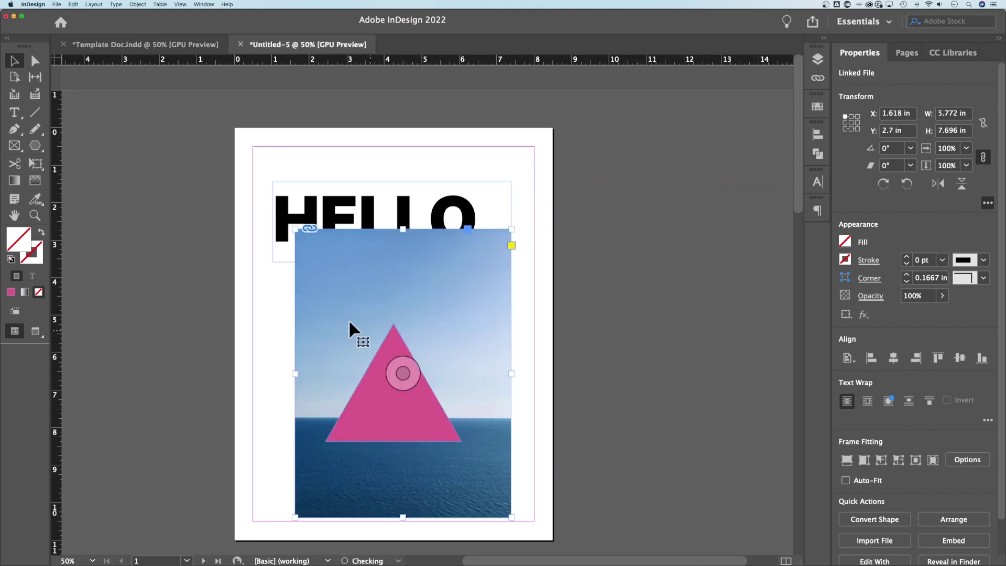
Step: Cut the sea photo and use Paste Into to place it inside the pink triangle
{"action": "right_click", "coordinate": [481, 302]}
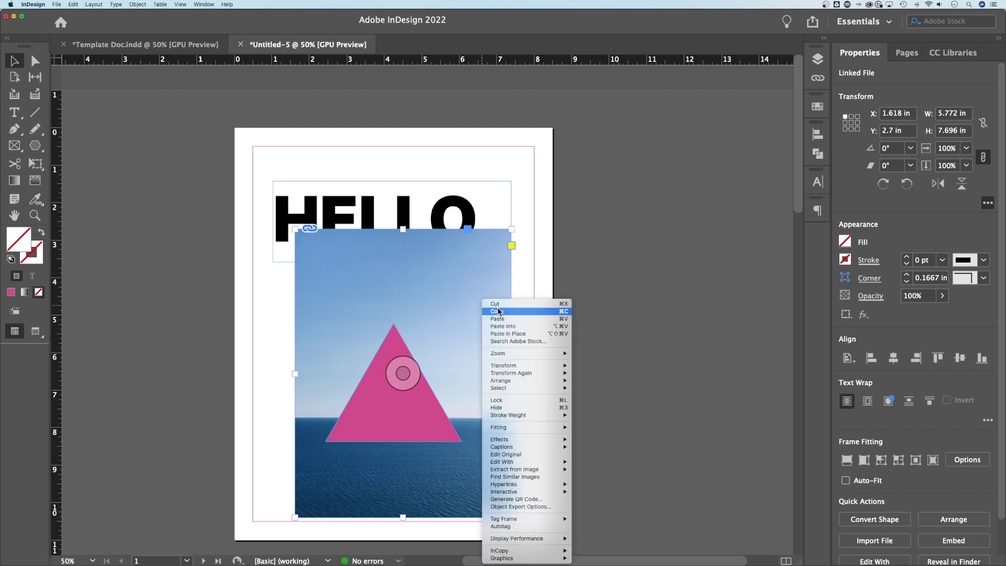
{"action": "left_click", "coordinate": [497, 304]}
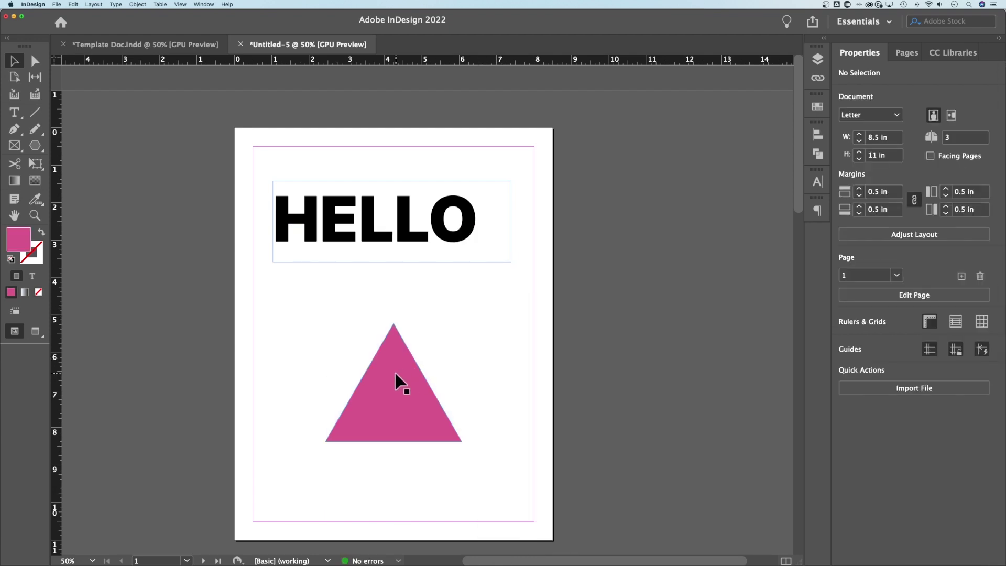
{"action": "right_click", "coordinate": [397, 334]}
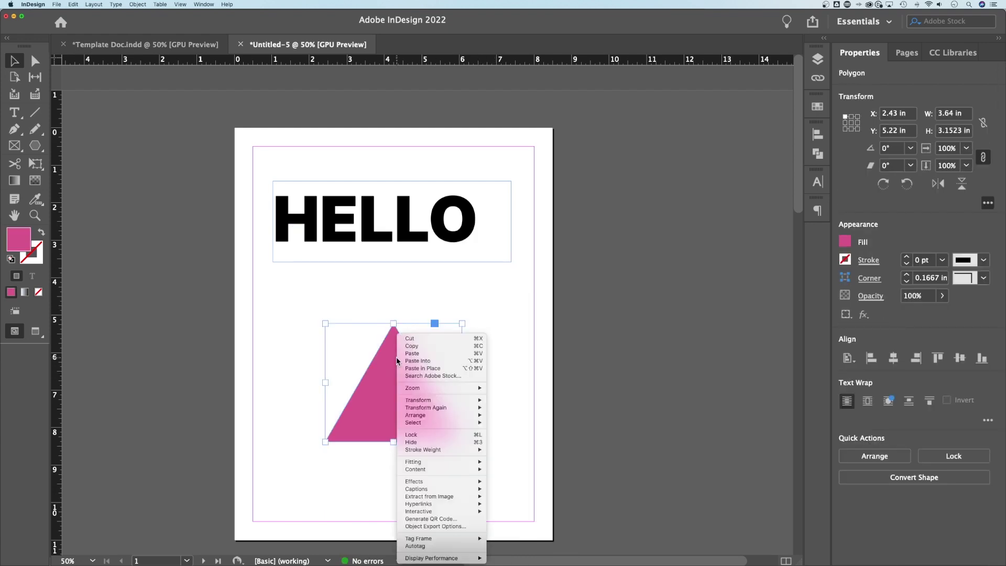
{"action": "left_click", "coordinate": [423, 361]}
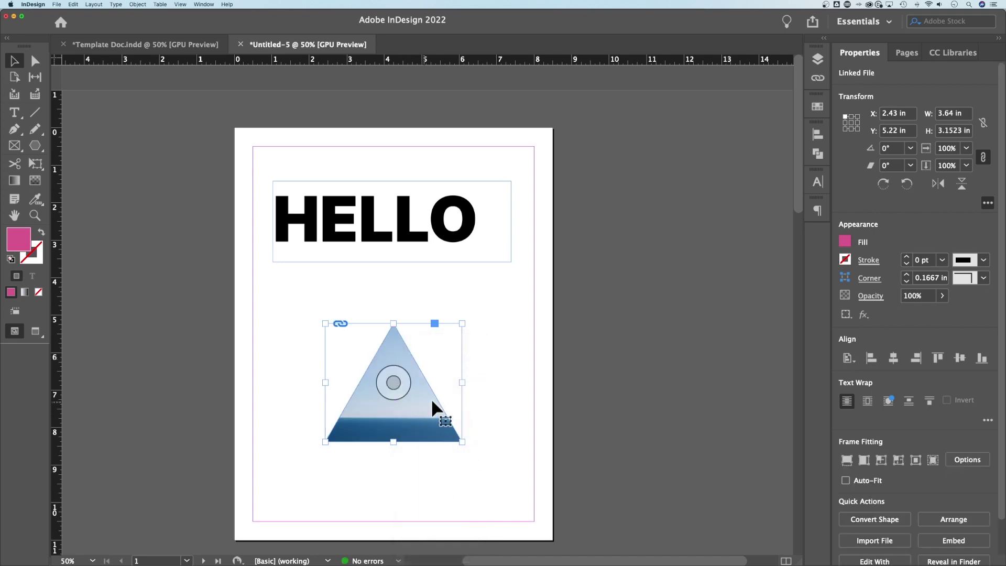
{"action": "left_click", "coordinate": [516, 369]}
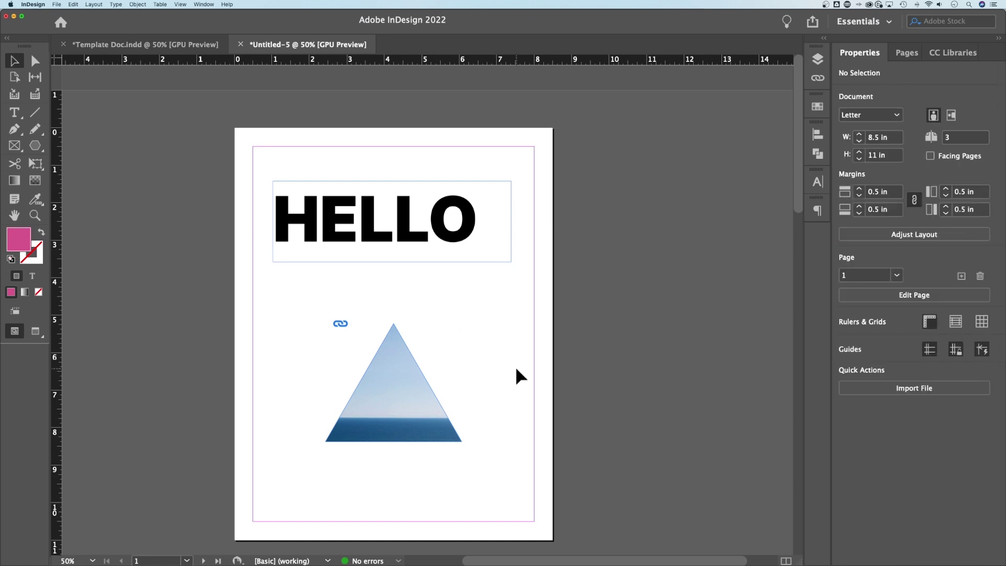
Step: Nudge the photo inside the triangle to show more sea, undoing a trial shrink
{"action": "mouse_move", "coordinate": [414, 393]}
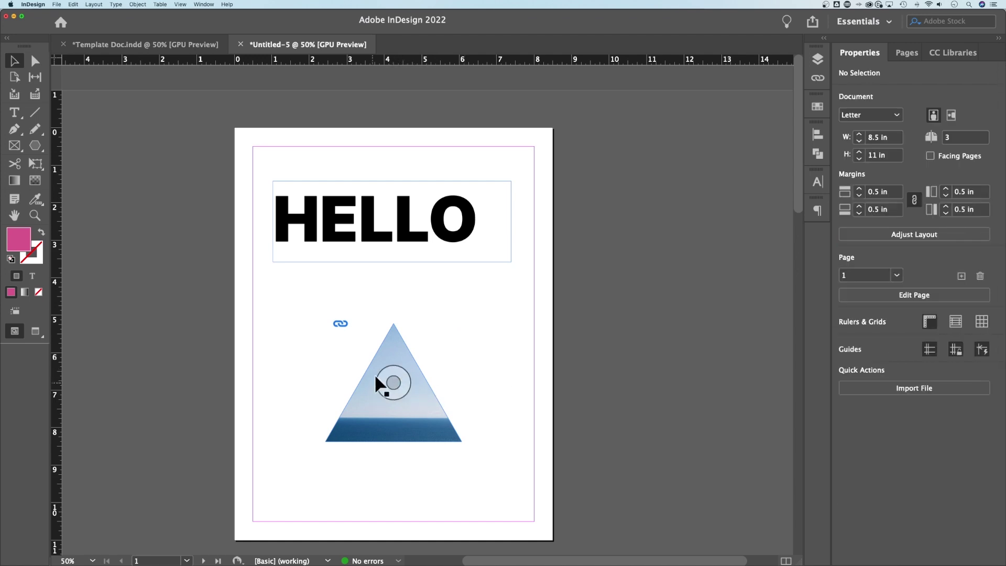
{"action": "left_click", "coordinate": [392, 383]}
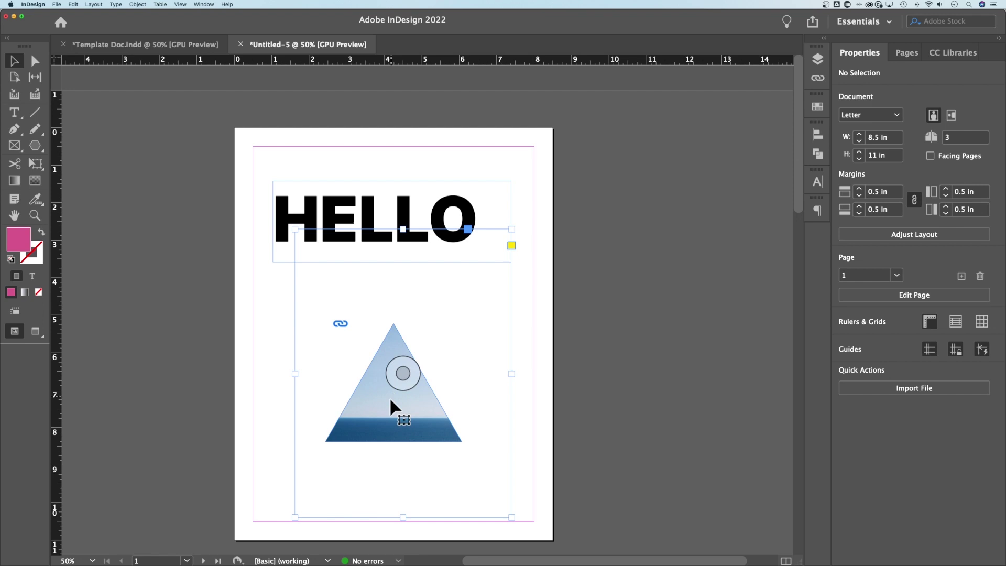
{"action": "mouse_move", "coordinate": [404, 373]}
{"action": "left_mouse_down"}
{"action": "mouse_move", "coordinate": [393, 400]}
{"action": "mouse_move", "coordinate": [394, 360]}
{"action": "mouse_move", "coordinate": [400, 395]}
{"action": "mouse_move", "coordinate": [396, 370]}
{"action": "left_mouse_up"}
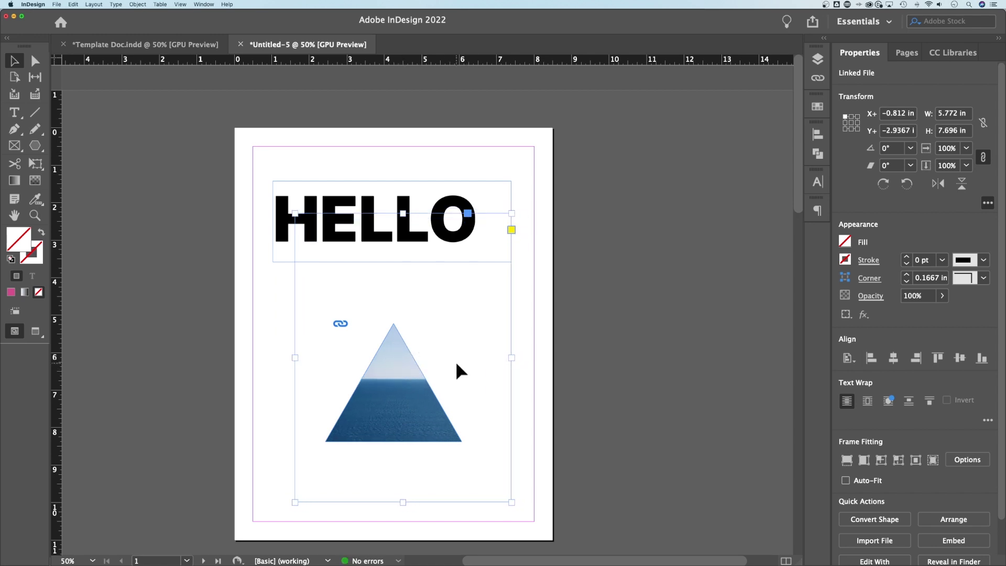
{"action": "left_click", "coordinate": [401, 361]}
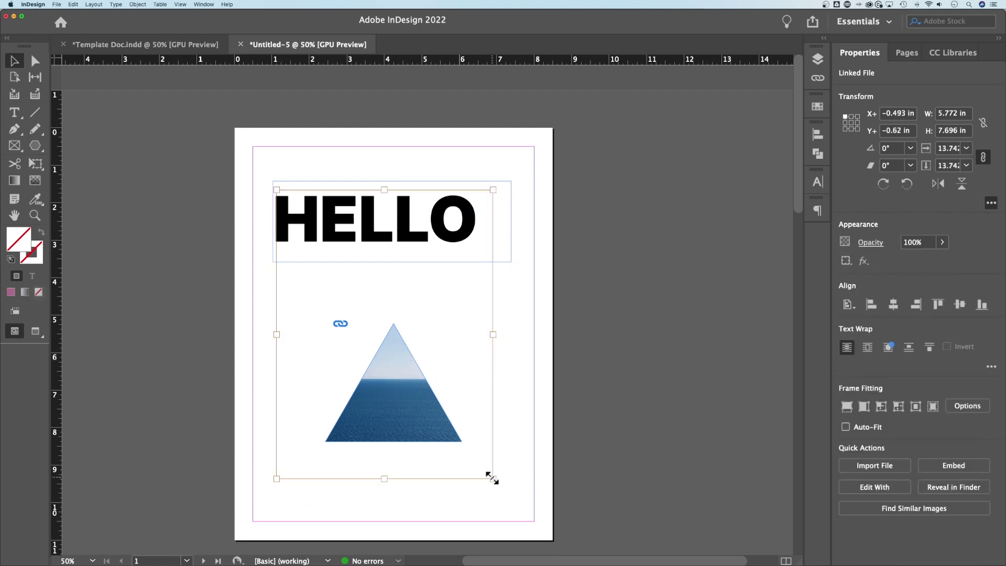
{"action": "left_click_drag", "start_coordinate": [491, 479], "coordinate": [448, 419]}
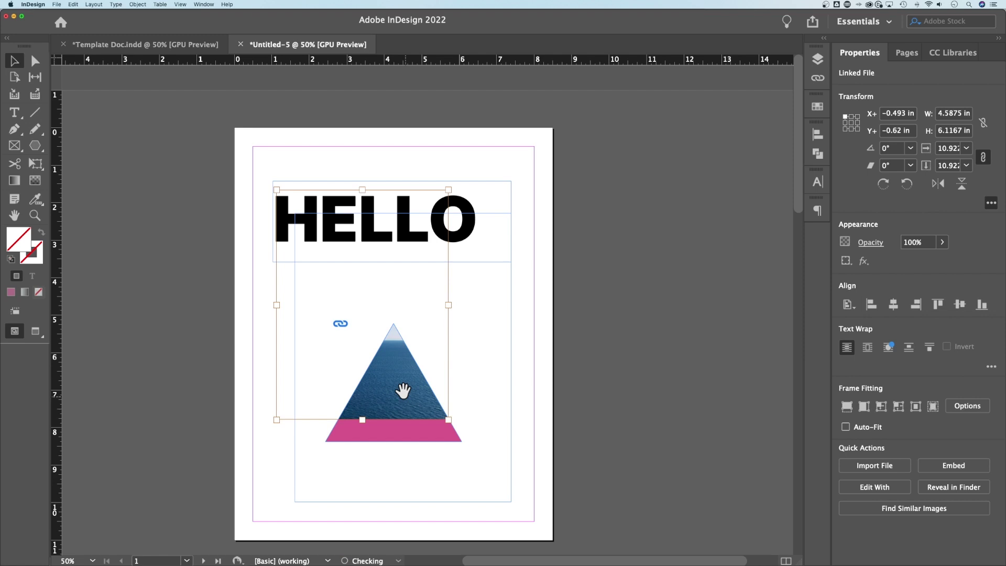
{"action": "key", "text": "super+z"}
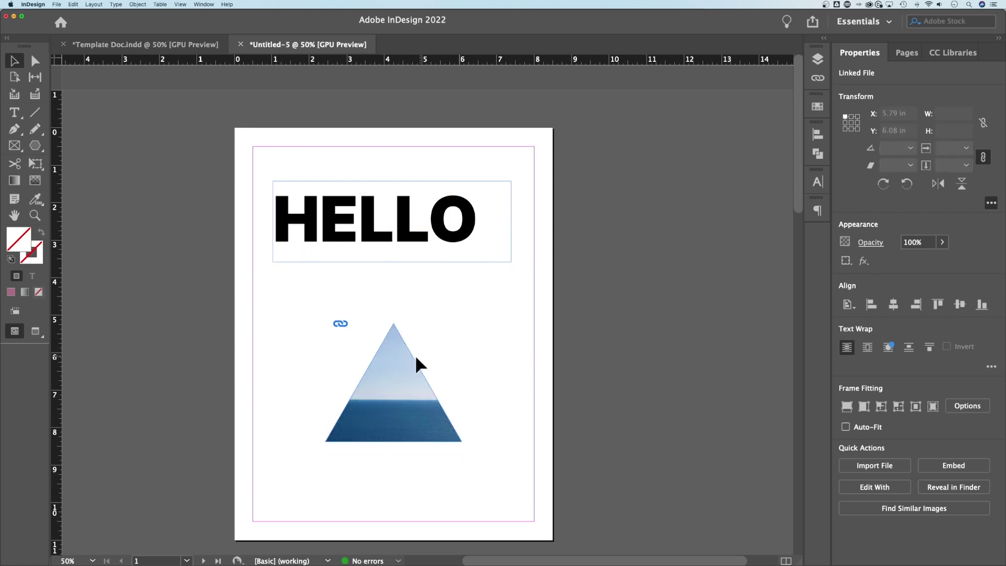
{"action": "left_click", "coordinate": [489, 355]}
{"action": "left_click", "coordinate": [617, 310]}
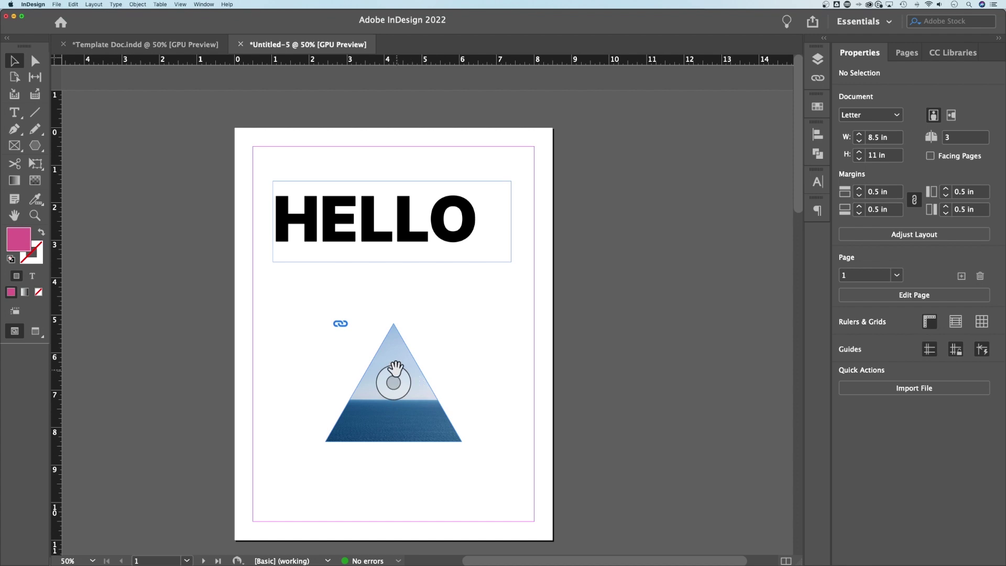
{"action": "left_click", "coordinate": [408, 214]}
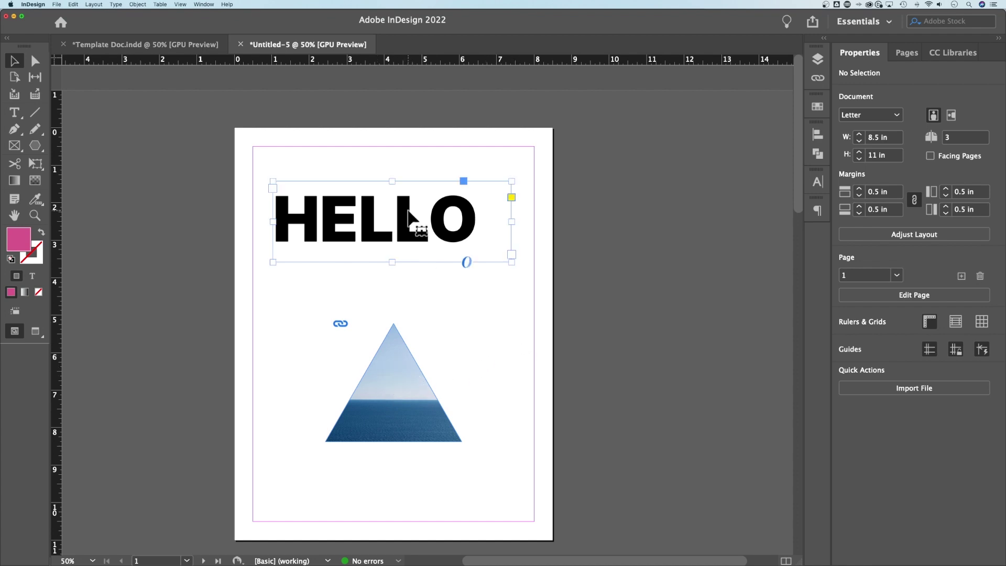
{"action": "right_click", "coordinate": [407, 211]}
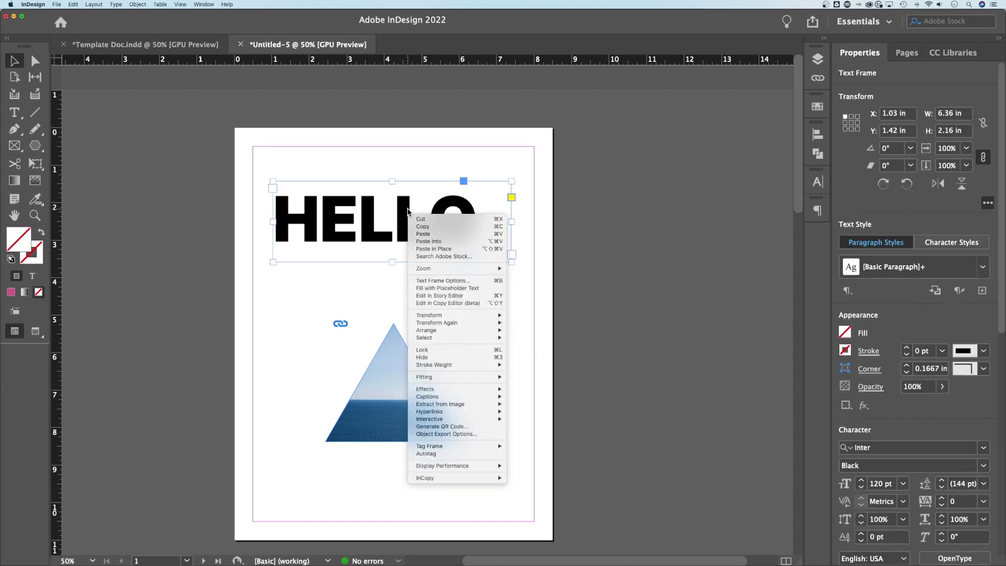
{"action": "left_click", "coordinate": [428, 241]}
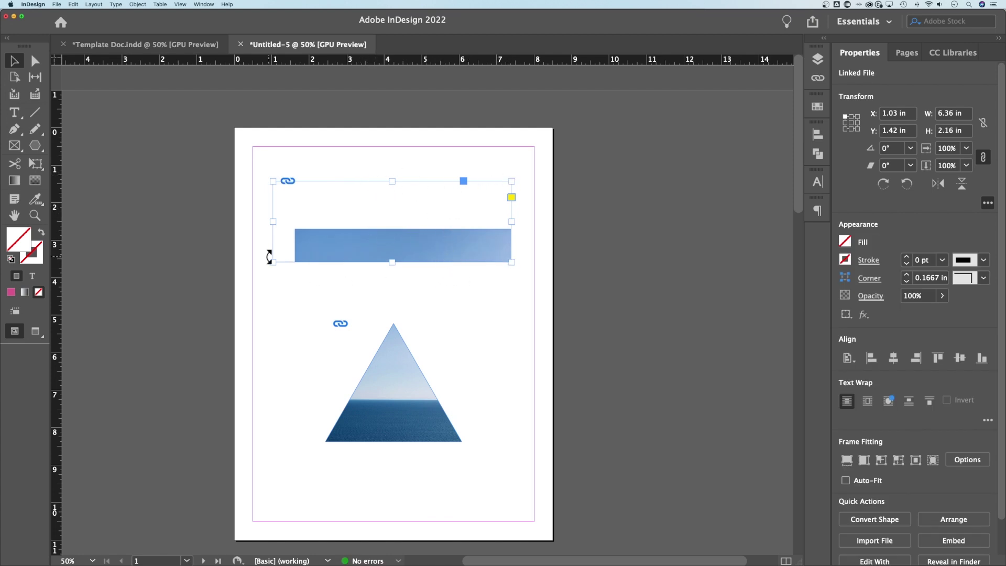
{"action": "key", "text": "super+z"}
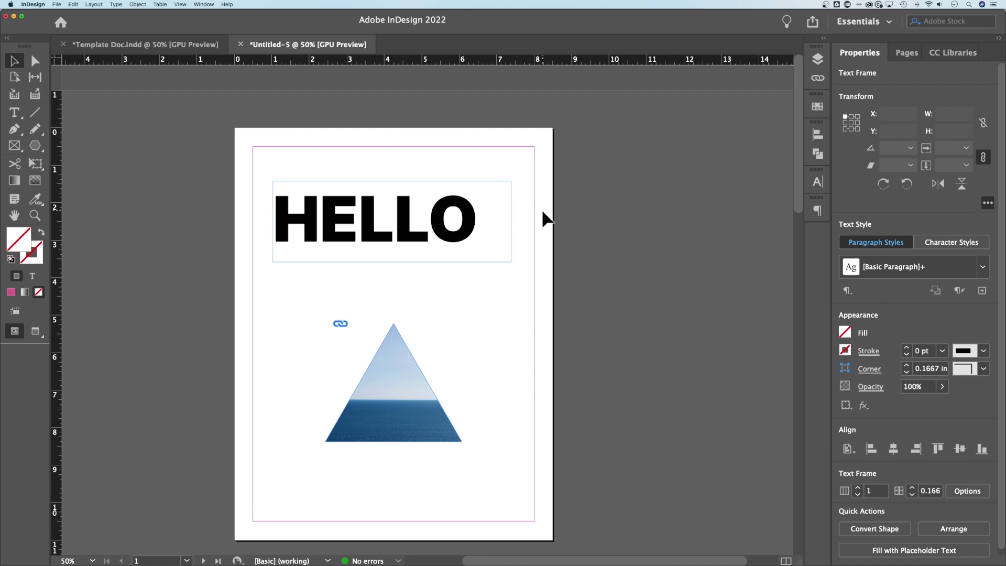
{"action": "left_click", "coordinate": [545, 217]}
{"action": "left_click", "coordinate": [408, 220]}
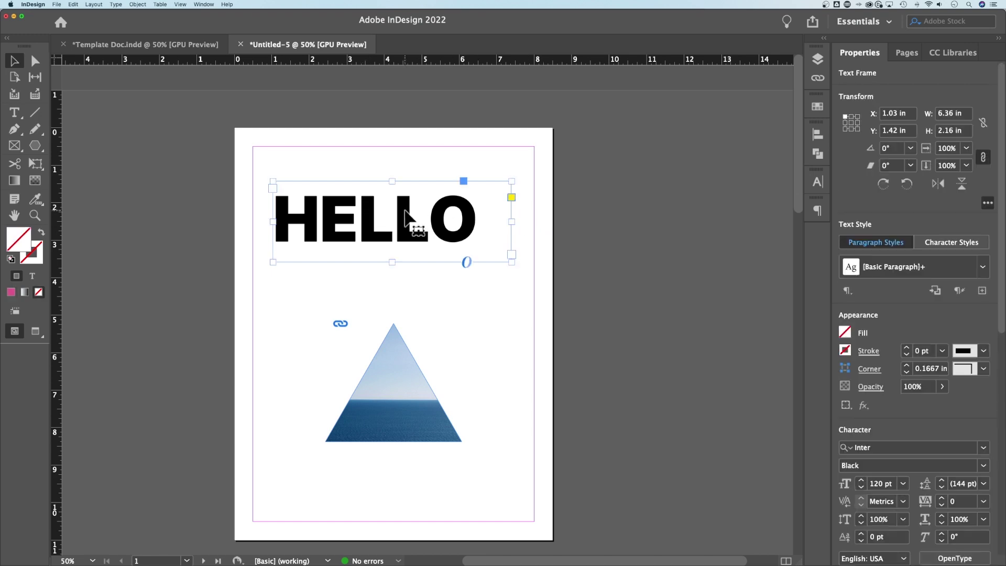
Step: Convert the HELLO text to outlines and paste the sea photo into the letters
{"action": "left_click", "coordinate": [118, 5]}
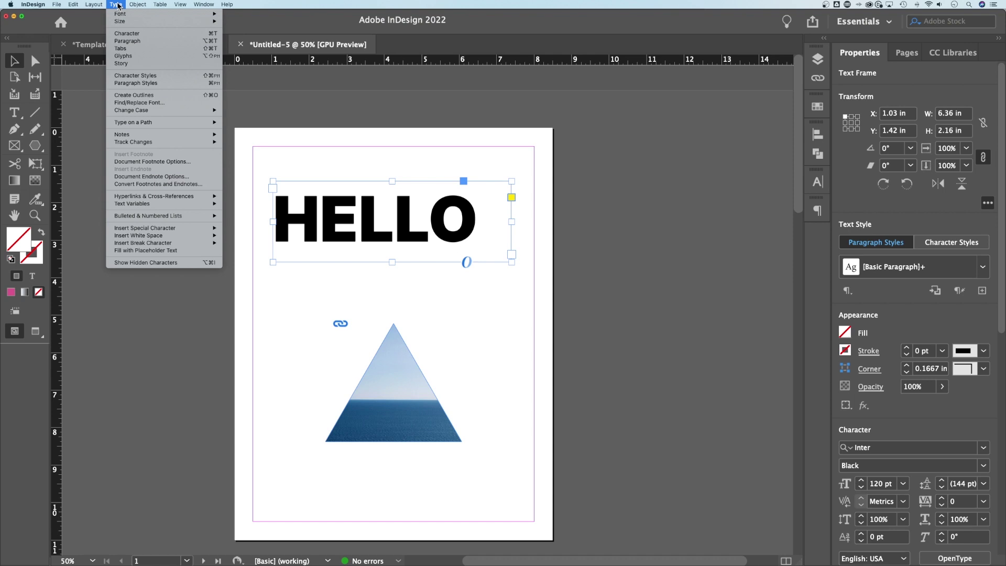
{"action": "left_click", "coordinate": [157, 96]}
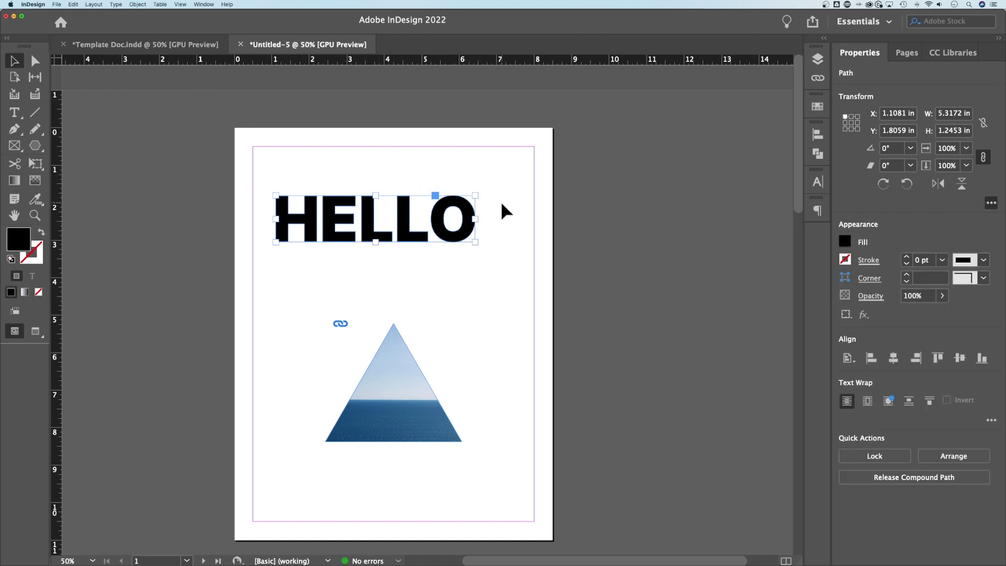
{"action": "right_click", "coordinate": [405, 208]}
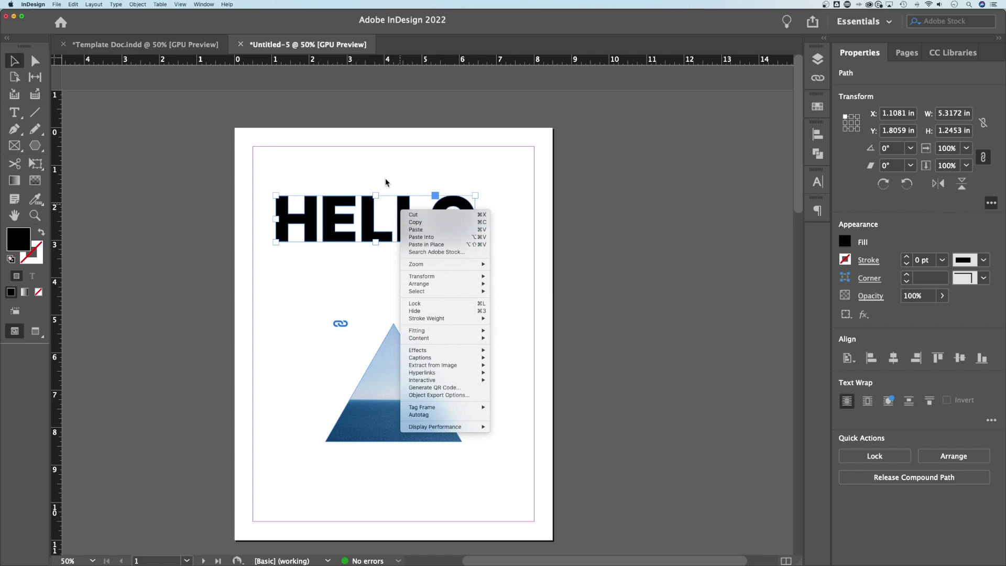
{"action": "left_click", "coordinate": [445, 237]}
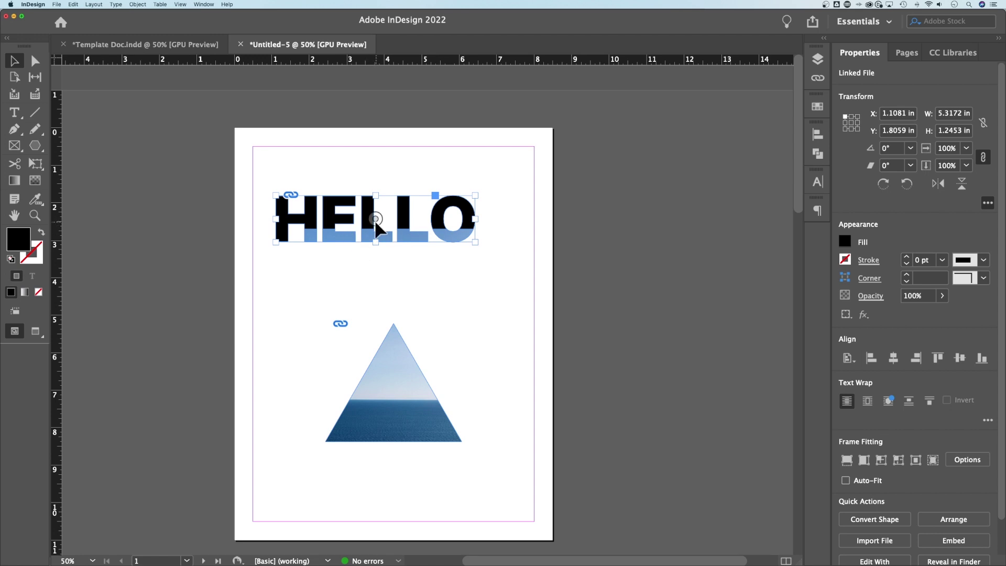
{"action": "key", "text": "super+shift+a"}
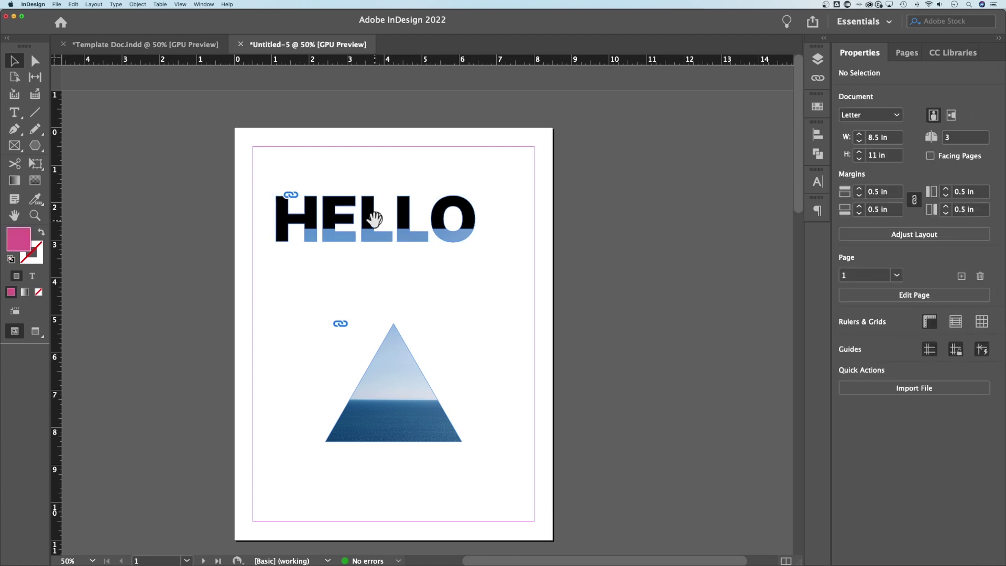
Step: Move the photo upward inside the HELLO letters so the horizon runs through them
{"action": "left_click", "coordinate": [374, 219]}
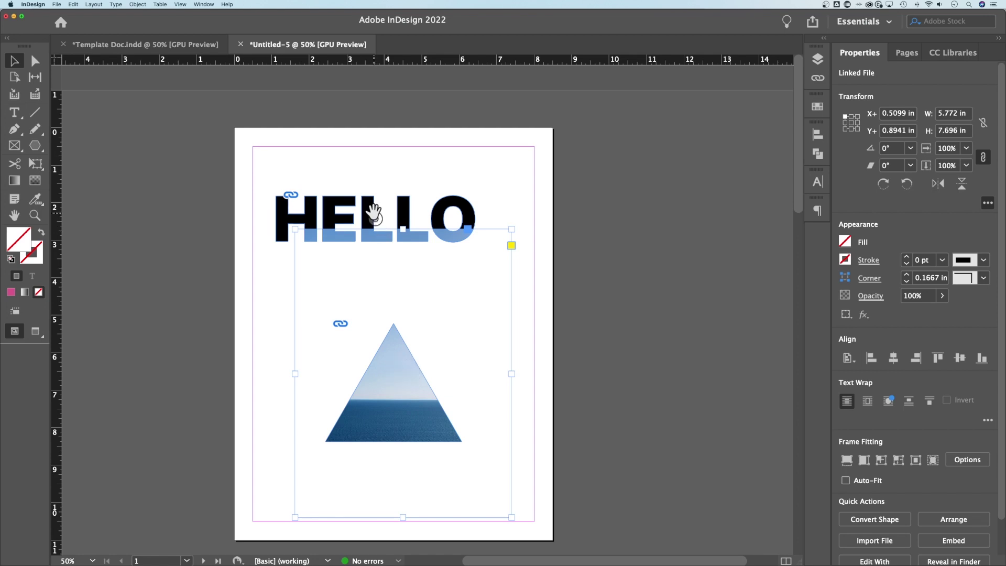
{"action": "left_click_drag", "start_coordinate": [374, 216], "coordinate": [348, 126]}
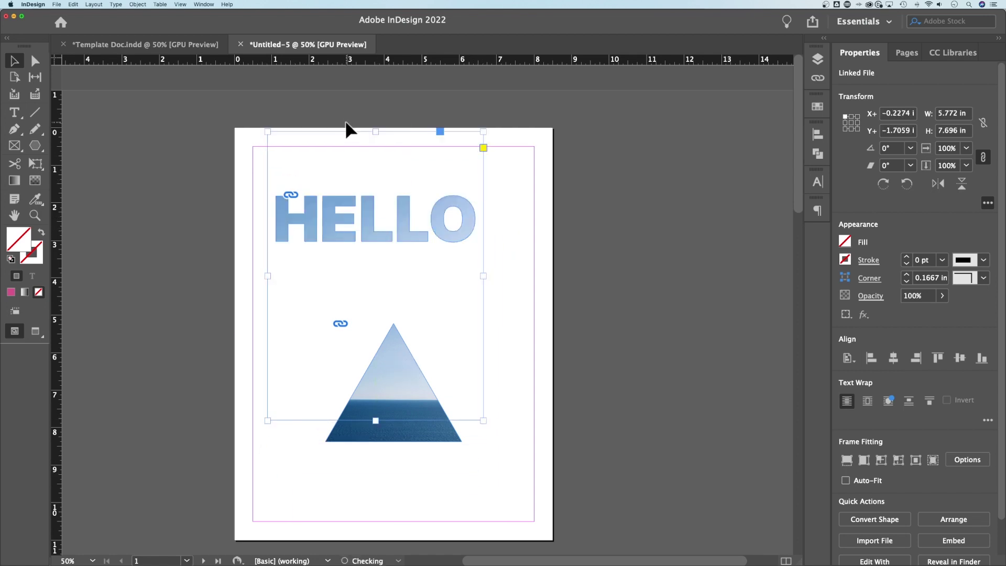
{"action": "double_click", "coordinate": [371, 215]}
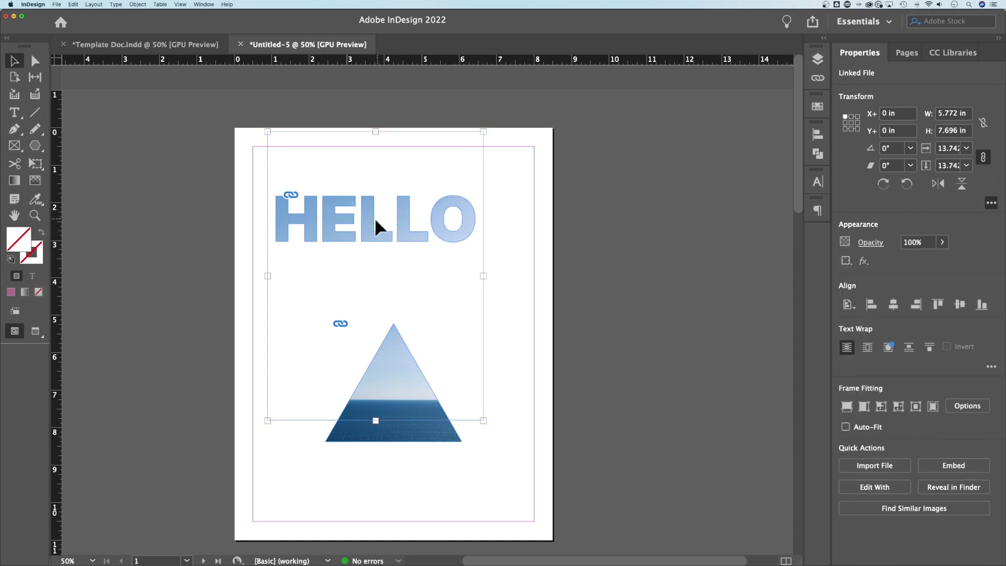
{"action": "left_click_drag", "start_coordinate": [371, 220], "coordinate": [386, 238]}
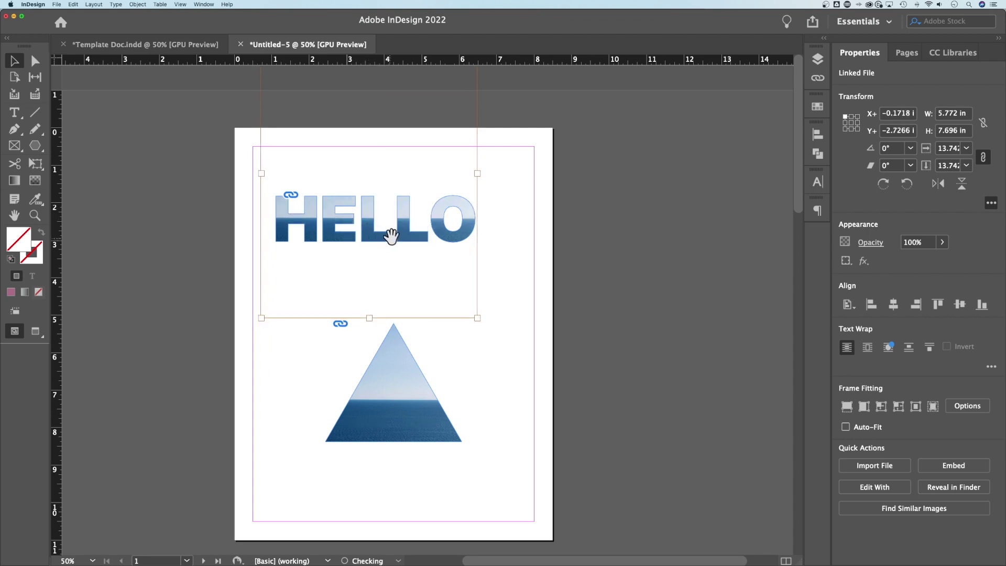
{"action": "left_click", "coordinate": [520, 238]}
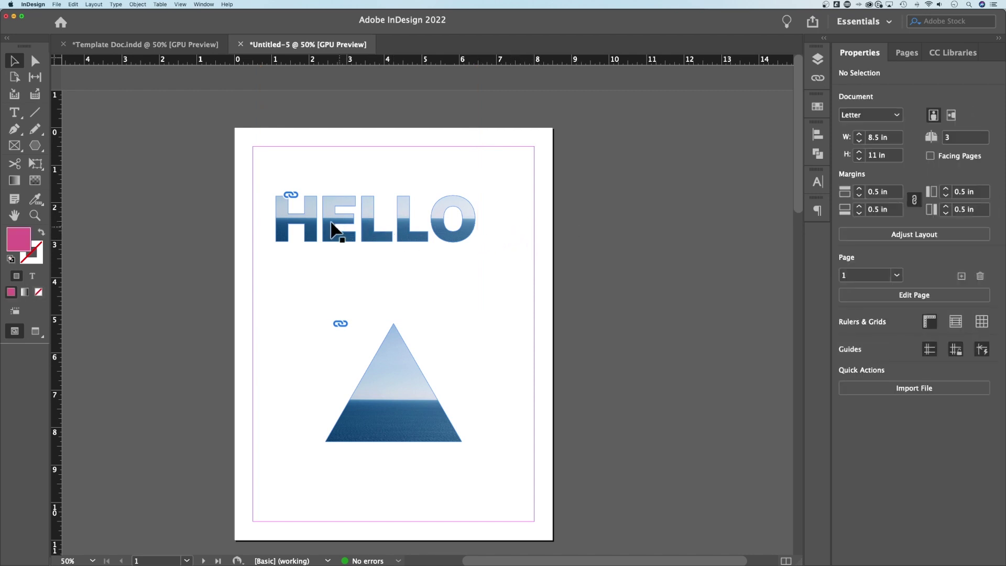
{"action": "key", "text": "w"}
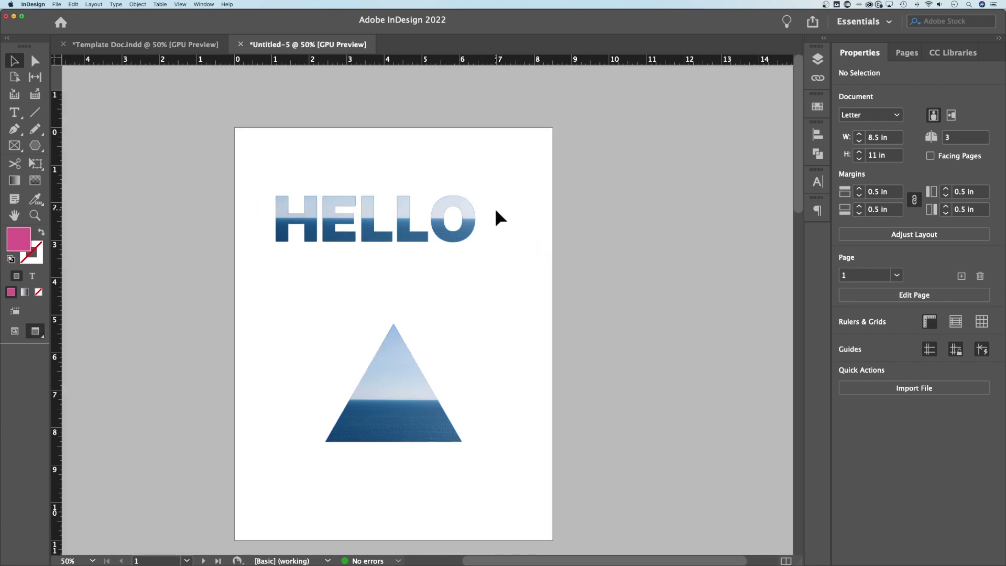
{"action": "key", "text": "z"}
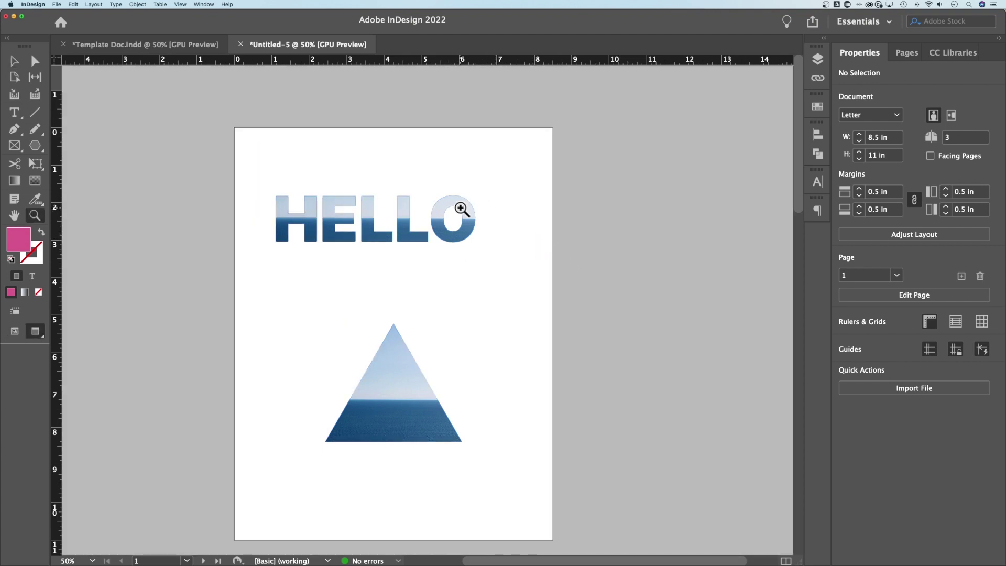
{"action": "left_click_drag", "start_coordinate": [446, 200], "coordinate": [553, 195]}
{"action": "left_click", "coordinate": [553, 194]}
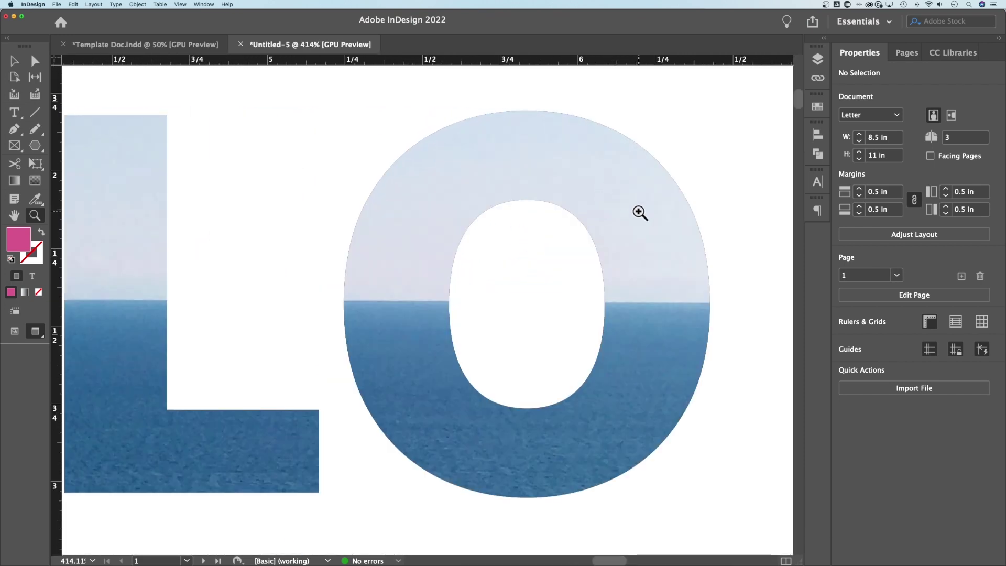
{"action": "key", "text": "v"}
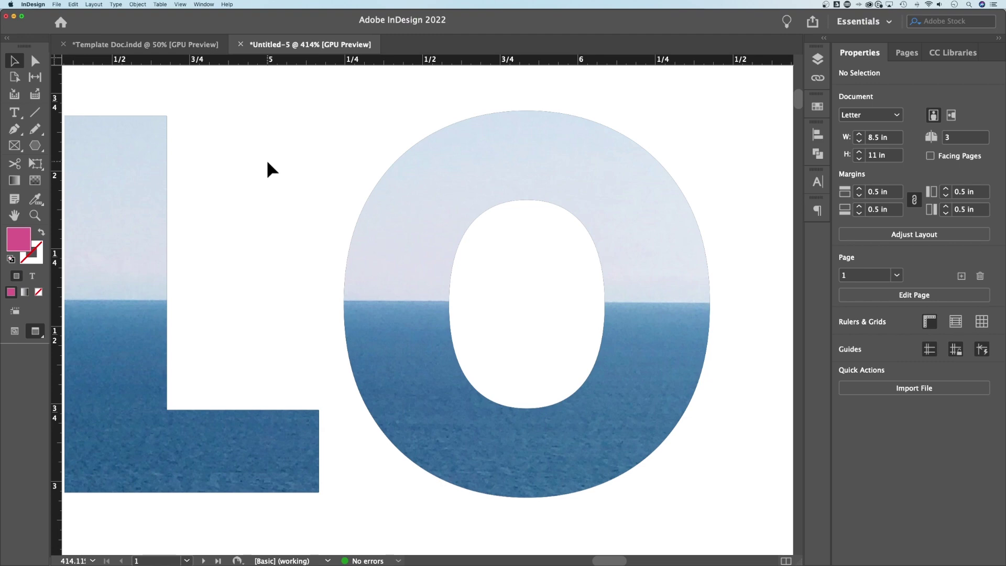
{"action": "key", "text": "z"}
{"action": "left_click", "coordinate": [314, 185]}
{"action": "left_click", "coordinate": [382, 197], "text": "alt"}
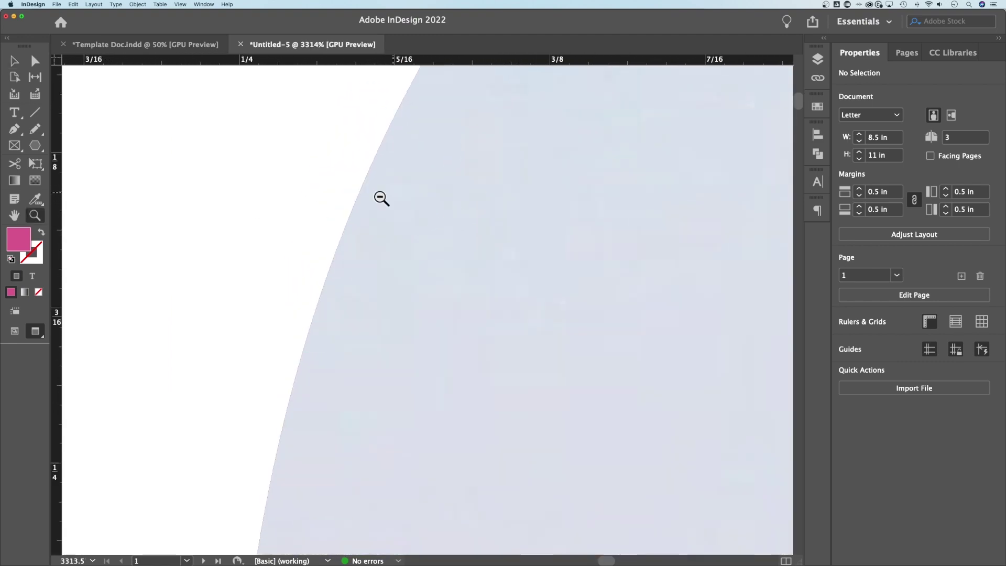
{"action": "left_click", "coordinate": [234, 224], "text": "alt"}
{"action": "left_click_drag", "start_coordinate": [256, 159], "coordinate": [326, 296]}
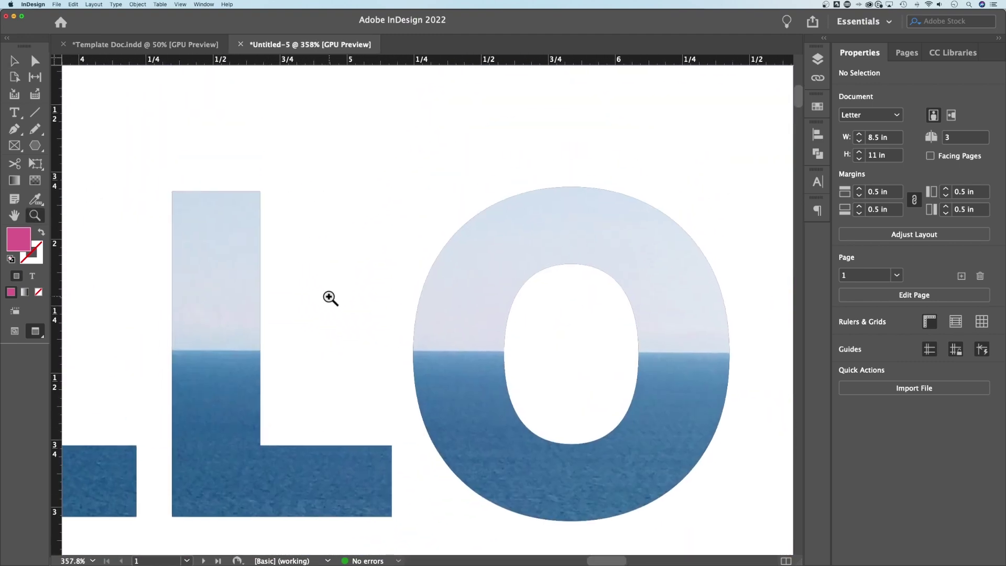
{"action": "key", "text": "v"}
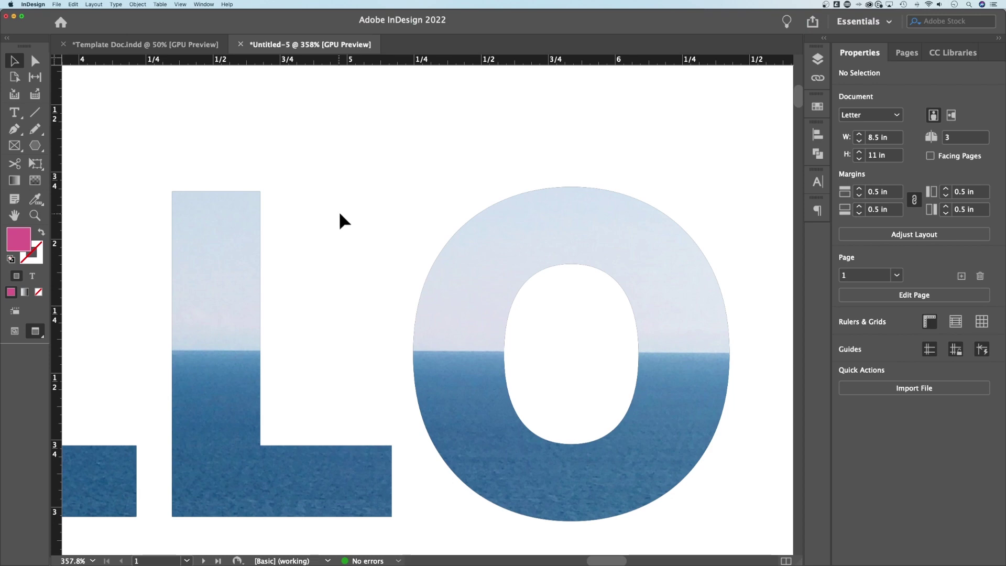
{"action": "key", "text": "super+minus"}
{"action": "key", "text": "super+minus"}
{"action": "key", "text": "super+minus"}
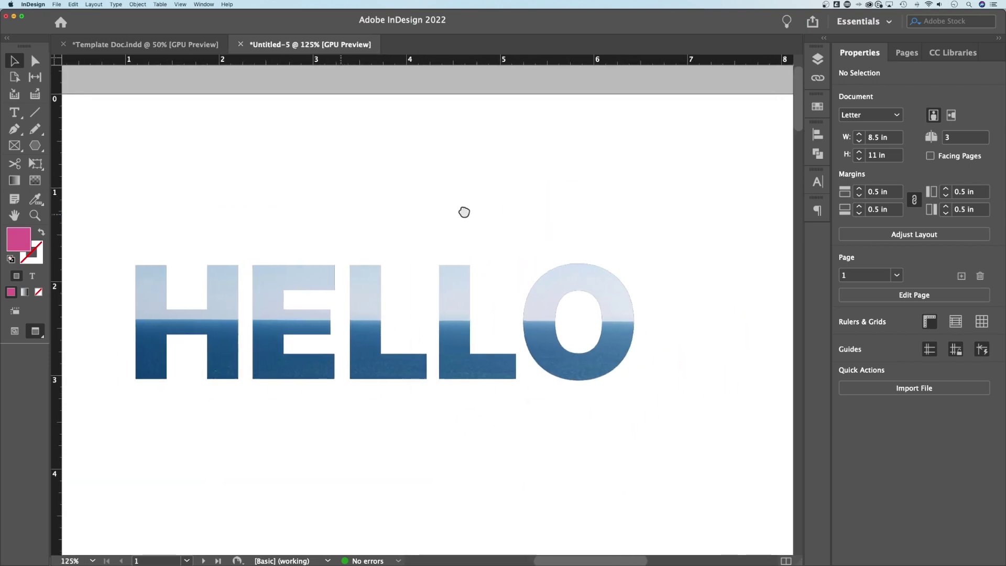
{"action": "scroll", "coordinate": [450, 210], "scroll_direction": "left", "scroll_amount": 2}
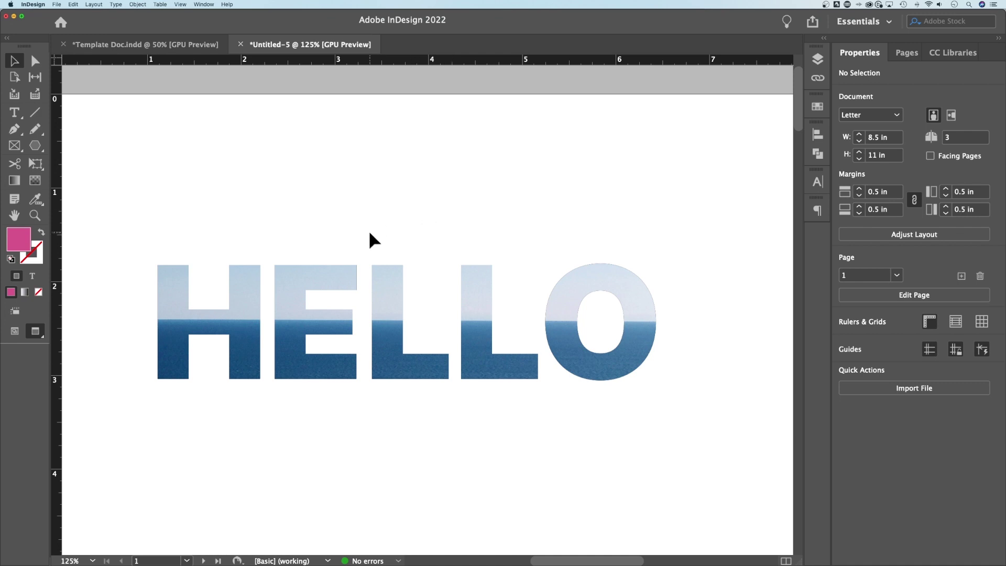
Step: Set the HELLO image frame's fill to [None]
{"action": "left_click", "coordinate": [602, 267]}
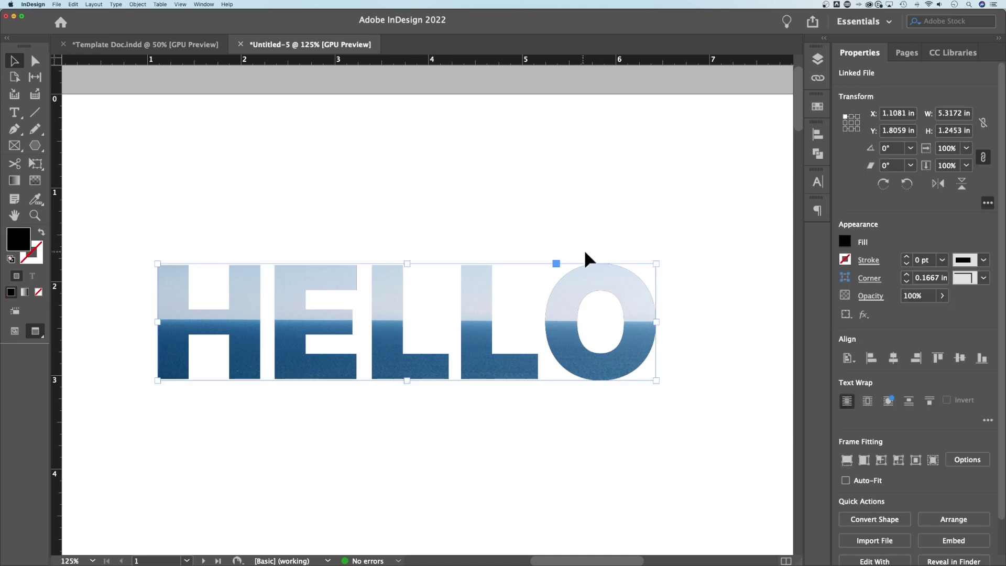
{"action": "left_click", "coordinate": [845, 241]}
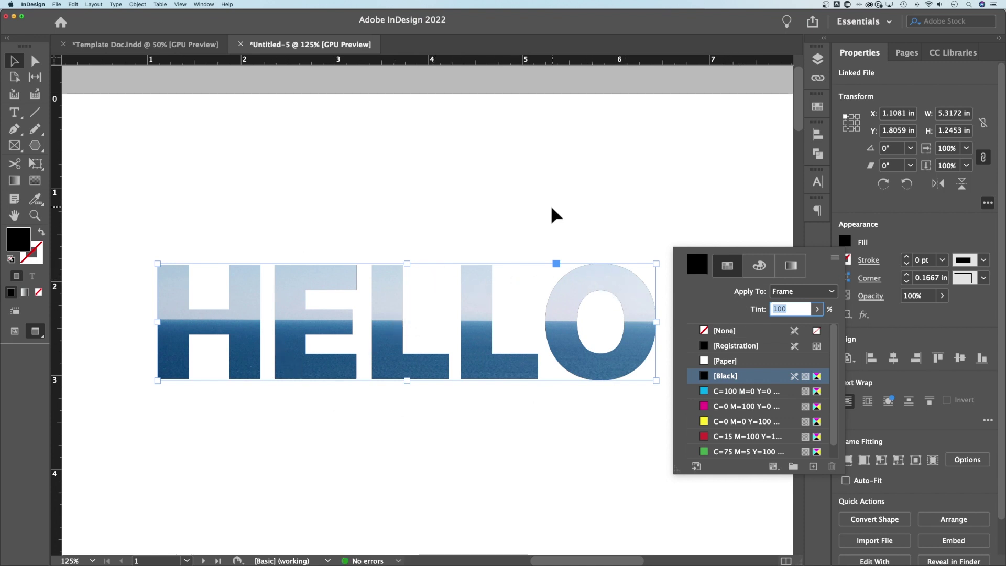
{"action": "left_click", "coordinate": [709, 334]}
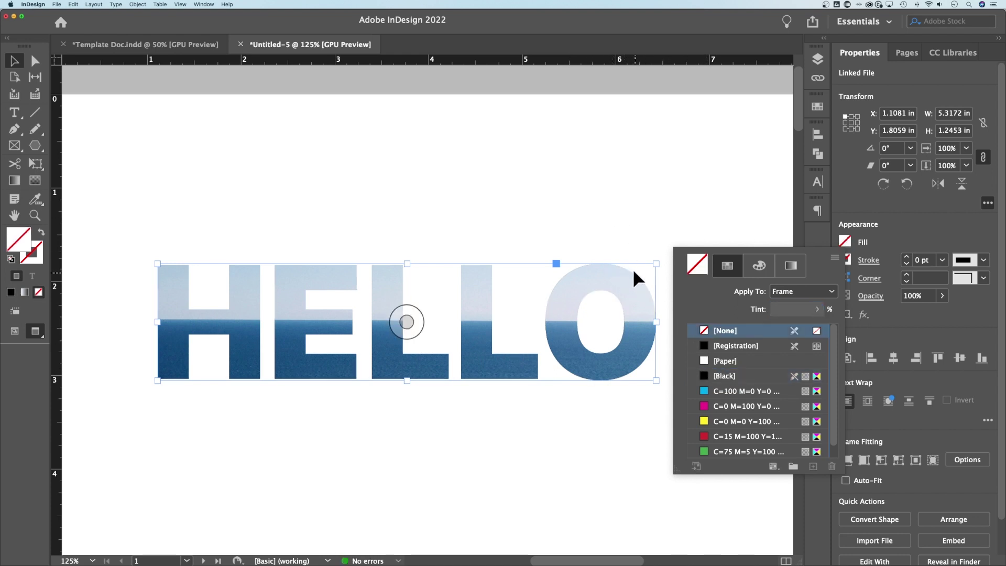
{"action": "left_click", "coordinate": [710, 378]}
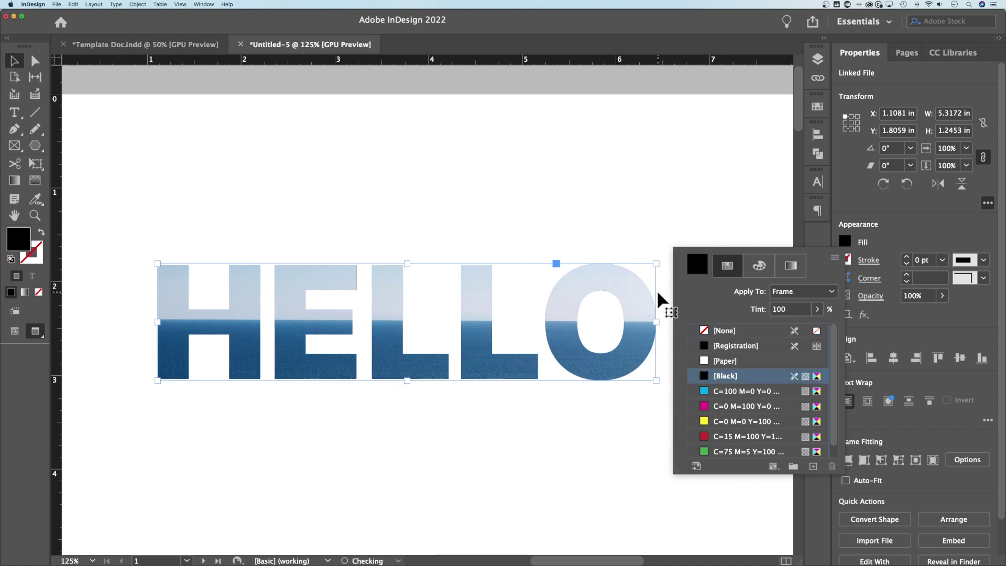
{"action": "left_click", "coordinate": [711, 331]}
{"action": "left_click", "coordinate": [643, 198]}
{"action": "left_click", "coordinate": [642, 198]}
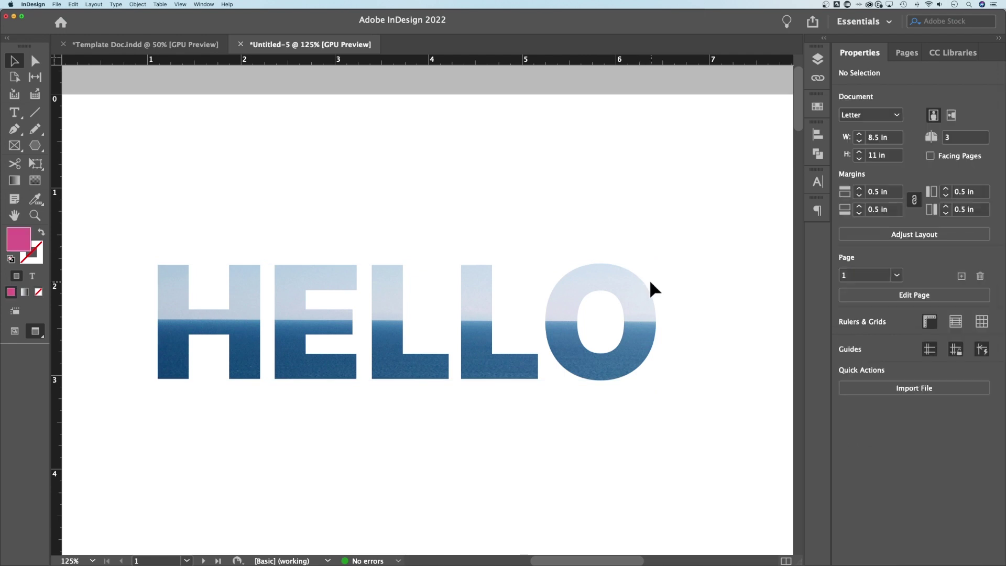
Step: Zoom in to inspect the edges of the L, the O and the triangle
{"action": "key", "text": "z"}
{"action": "left_click_drag", "start_coordinate": [545, 273], "coordinate": [679, 265]}
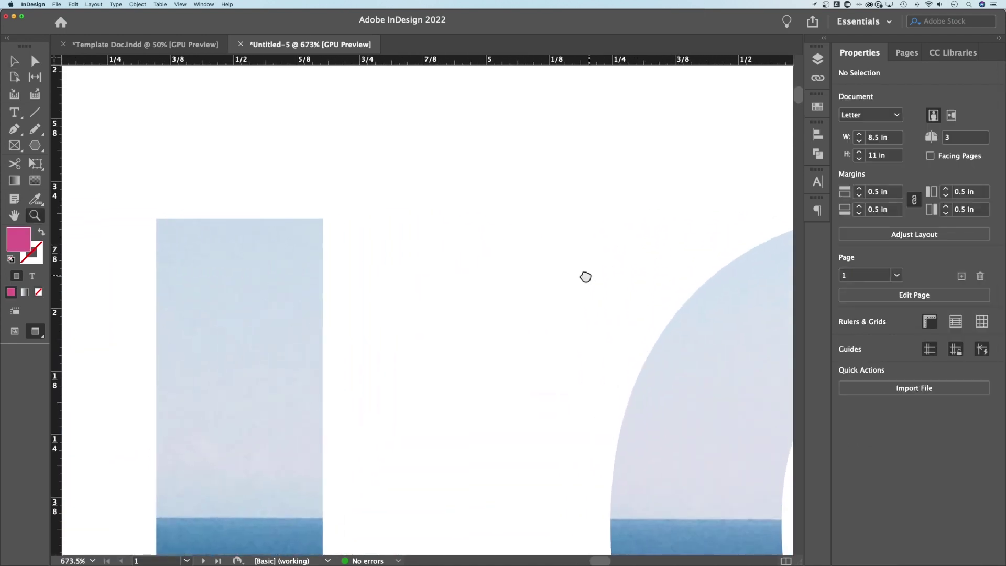
{"action": "left_click_drag", "start_coordinate": [583, 276], "coordinate": [288, 274]}
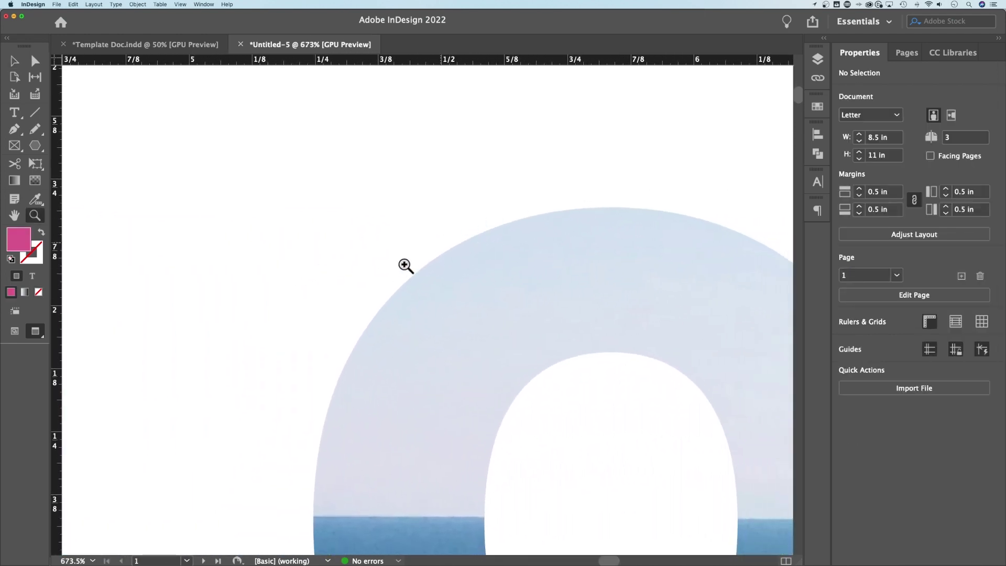
{"action": "left_click_drag", "start_coordinate": [402, 265], "coordinate": [678, 265]}
{"action": "left_click_drag", "start_coordinate": [376, 272], "coordinate": [449, 241]}
{"action": "left_click_drag", "start_coordinate": [485, 414], "coordinate": [568, 386]}
Step: Set the triangle image frame's fill to [None]
{"action": "key", "text": "v"}
{"action": "left_click", "coordinate": [588, 455]}
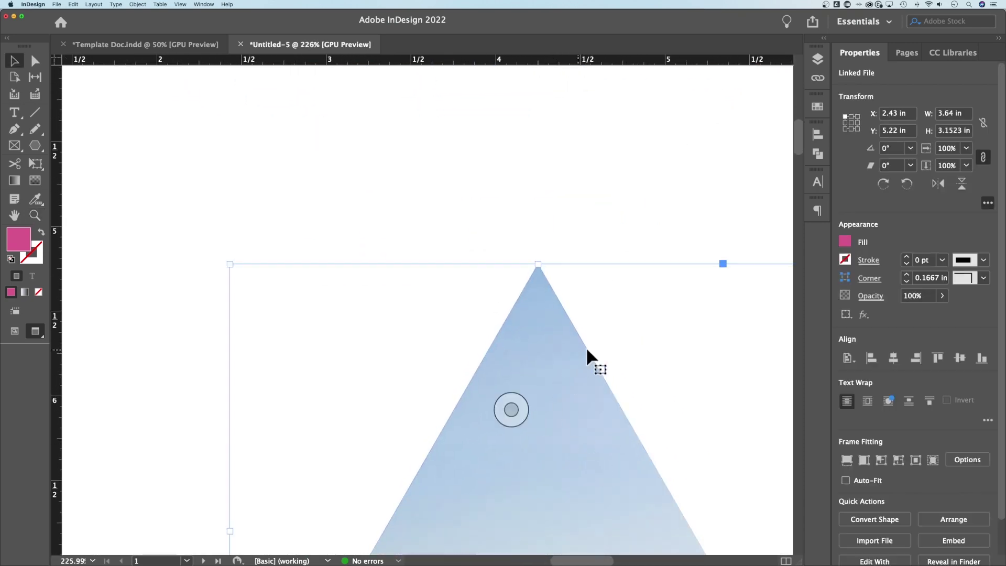
{"action": "left_click", "coordinate": [845, 241]}
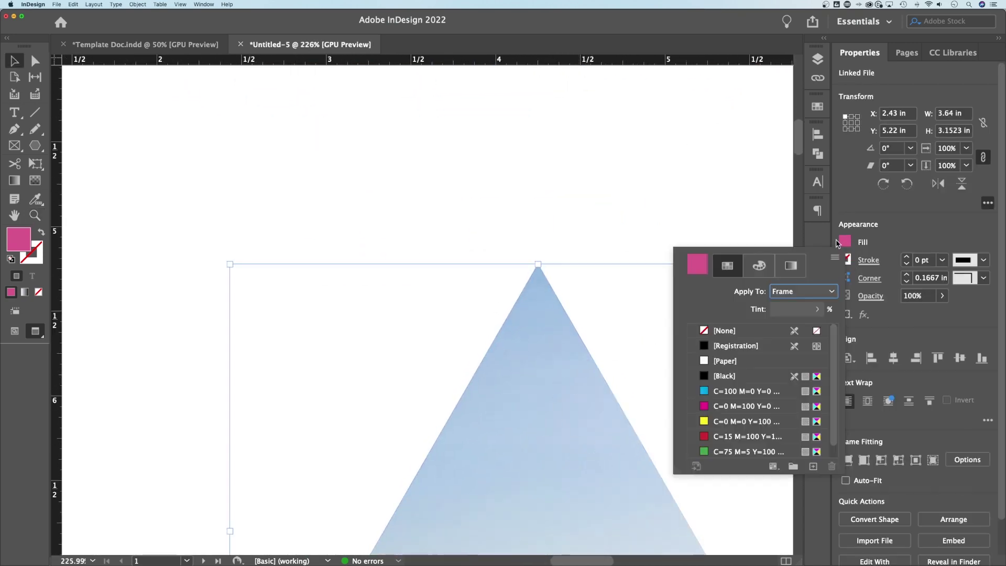
{"action": "left_click", "coordinate": [726, 376]}
{"action": "left_click", "coordinate": [640, 222]}
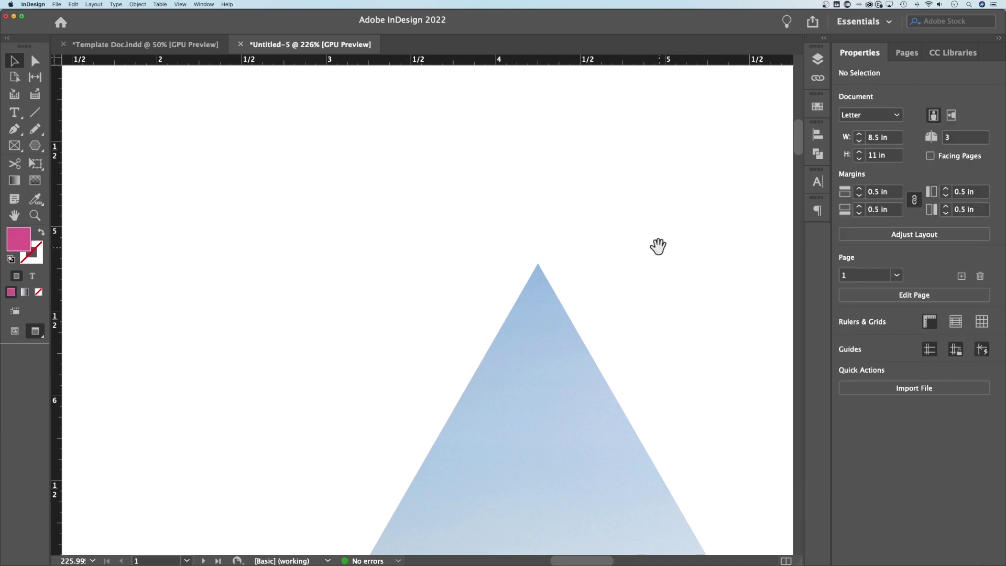
{"action": "left_click_drag", "start_coordinate": [659, 245], "coordinate": [560, 83]}
{"action": "left_click", "coordinate": [507, 335]}
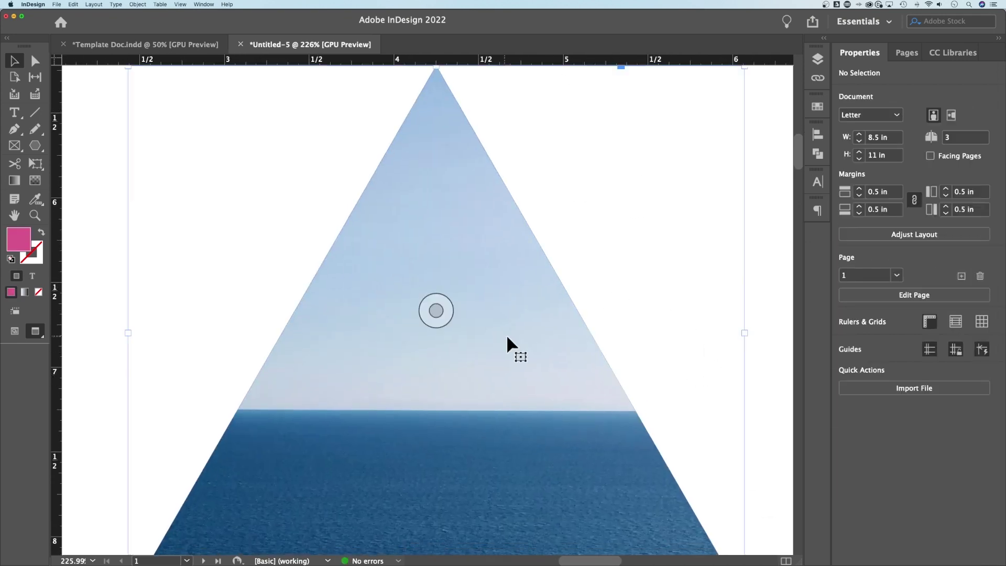
{"action": "left_click", "coordinate": [845, 242]}
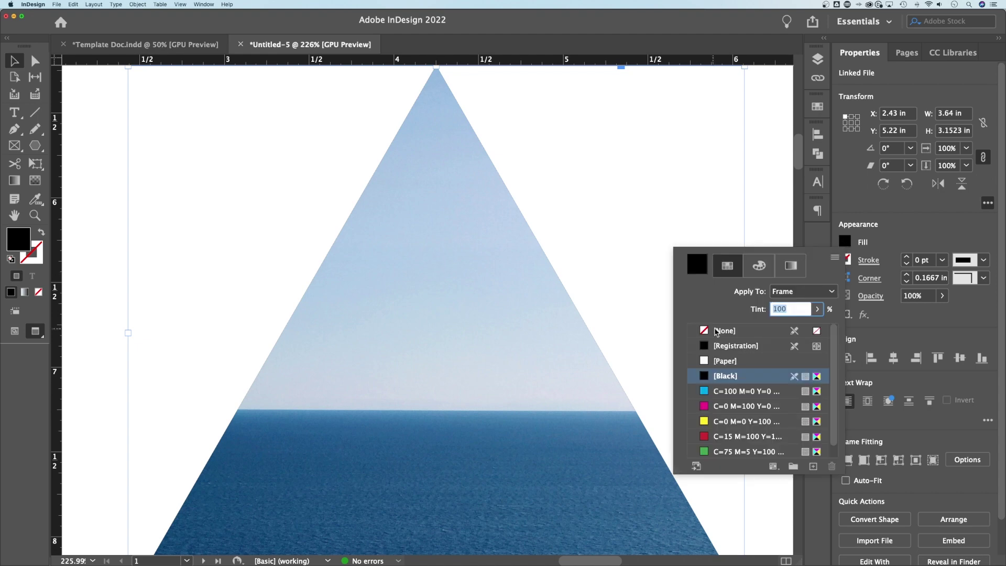
{"action": "left_click", "coordinate": [719, 331]}
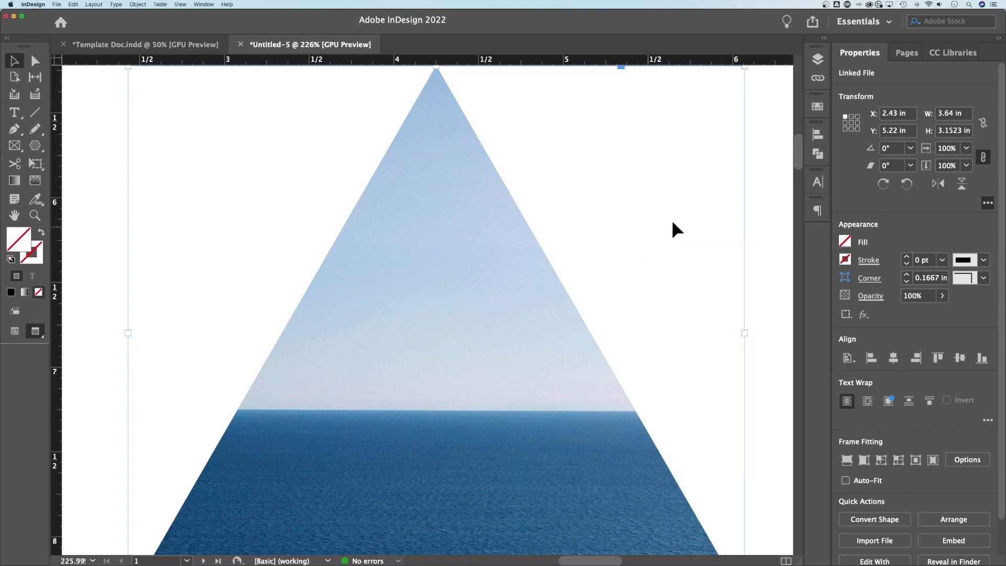
Step: Zoom out to view the HELLO letters above the triangle
{"action": "key", "text": "super+minus"}
{"action": "key", "text": "super+minus"}
{"action": "key", "text": "super+minus"}
{"action": "left_click_drag", "start_coordinate": [672, 236], "coordinate": [635, 265]}
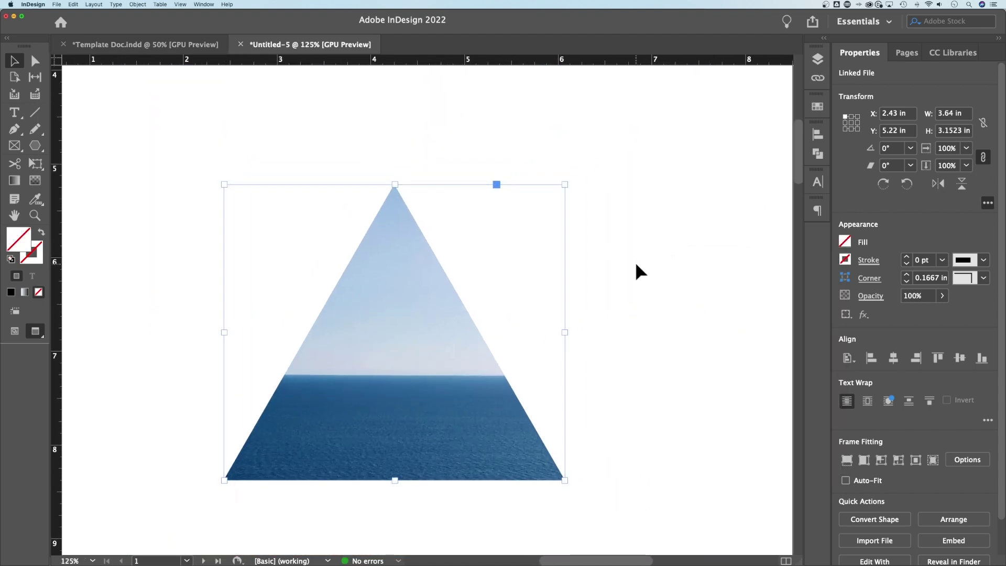
{"action": "left_click", "coordinate": [621, 283]}
{"action": "scroll", "coordinate": [625, 276], "scroll_direction": "down", "scroll_amount": 1}
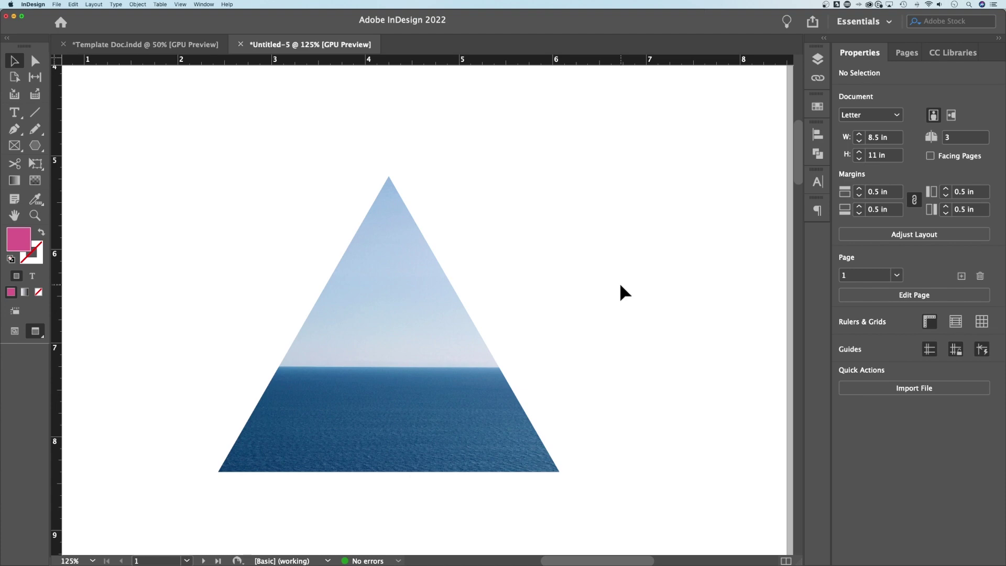
{"action": "key", "text": "super+minus"}
{"action": "key", "text": "super+minus"}
{"action": "scroll", "coordinate": [591, 288], "scroll_direction": "up", "scroll_amount": 3}
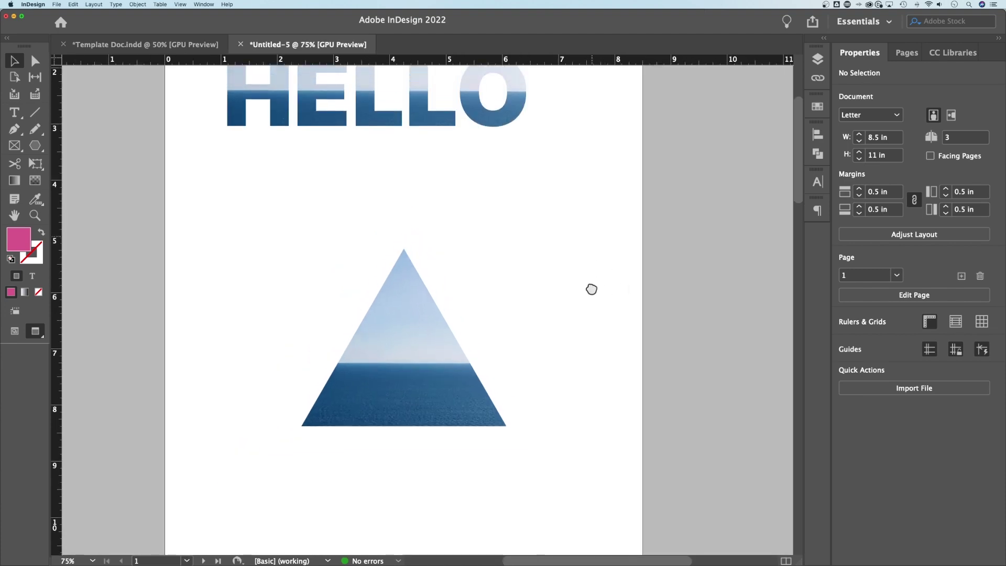